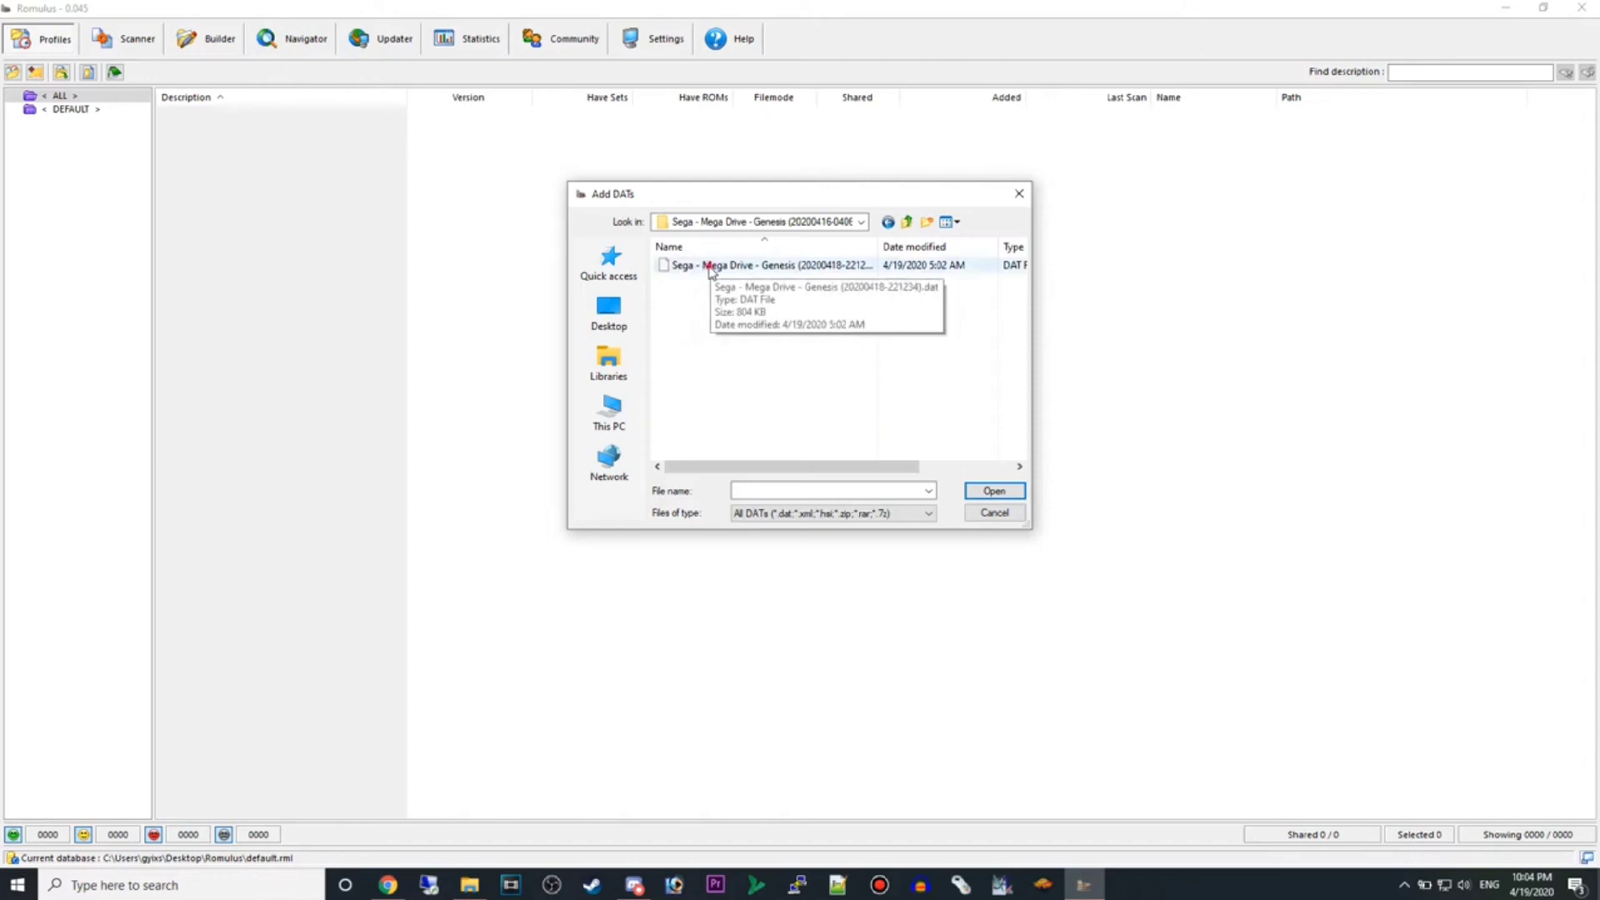
{"action": "double_click", "coordinate": [710, 267]}
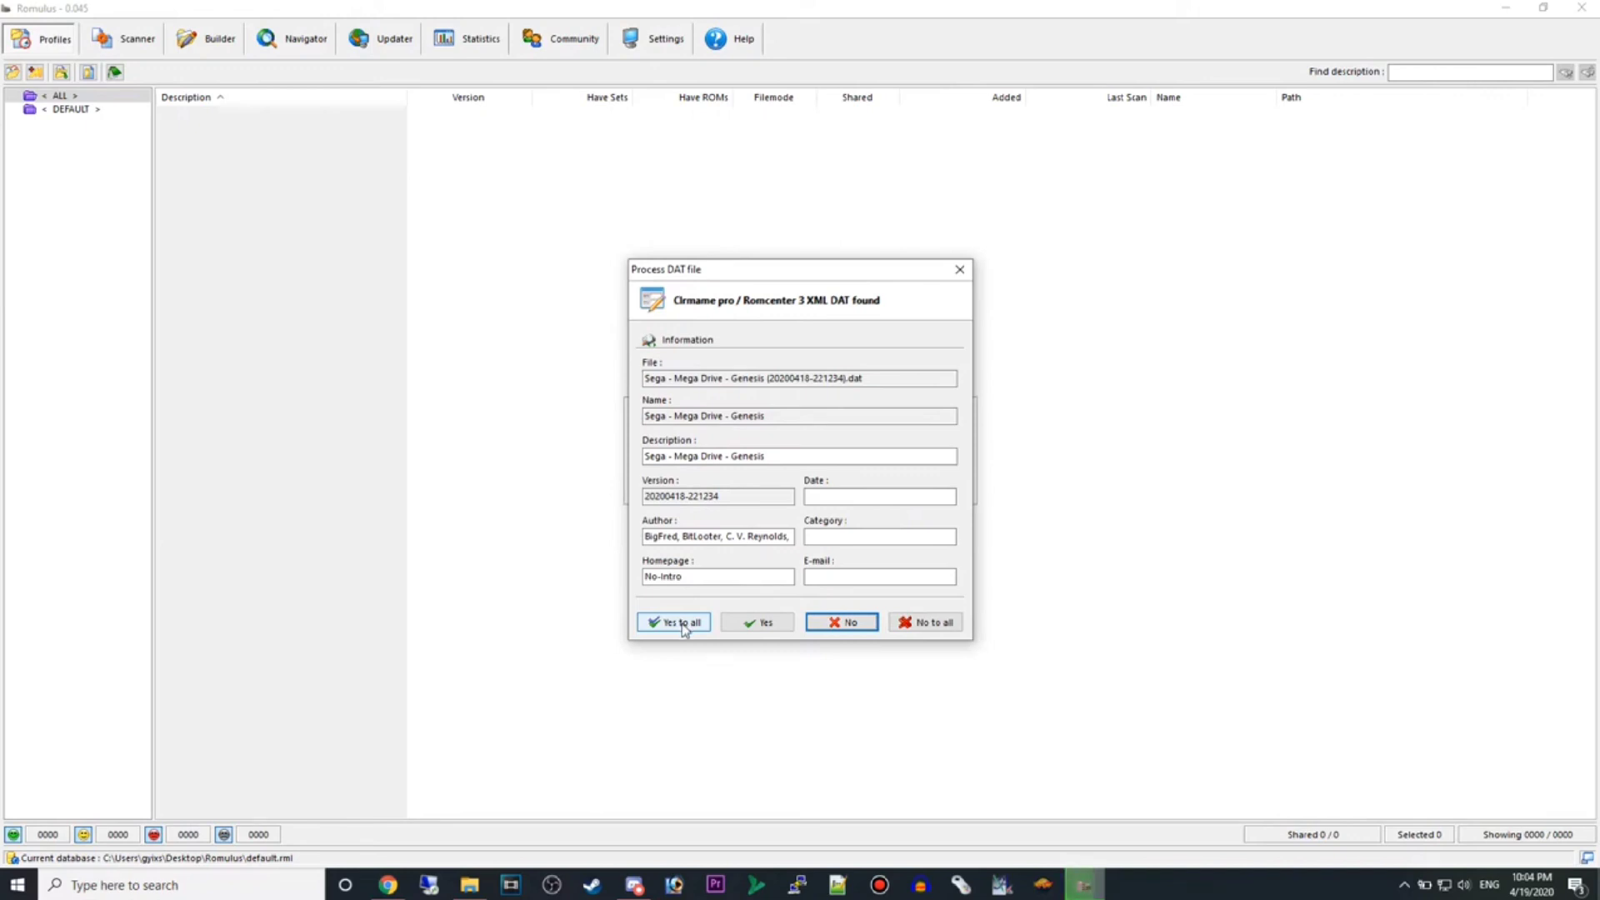
{"action": "left_click", "coordinate": [681, 624]}
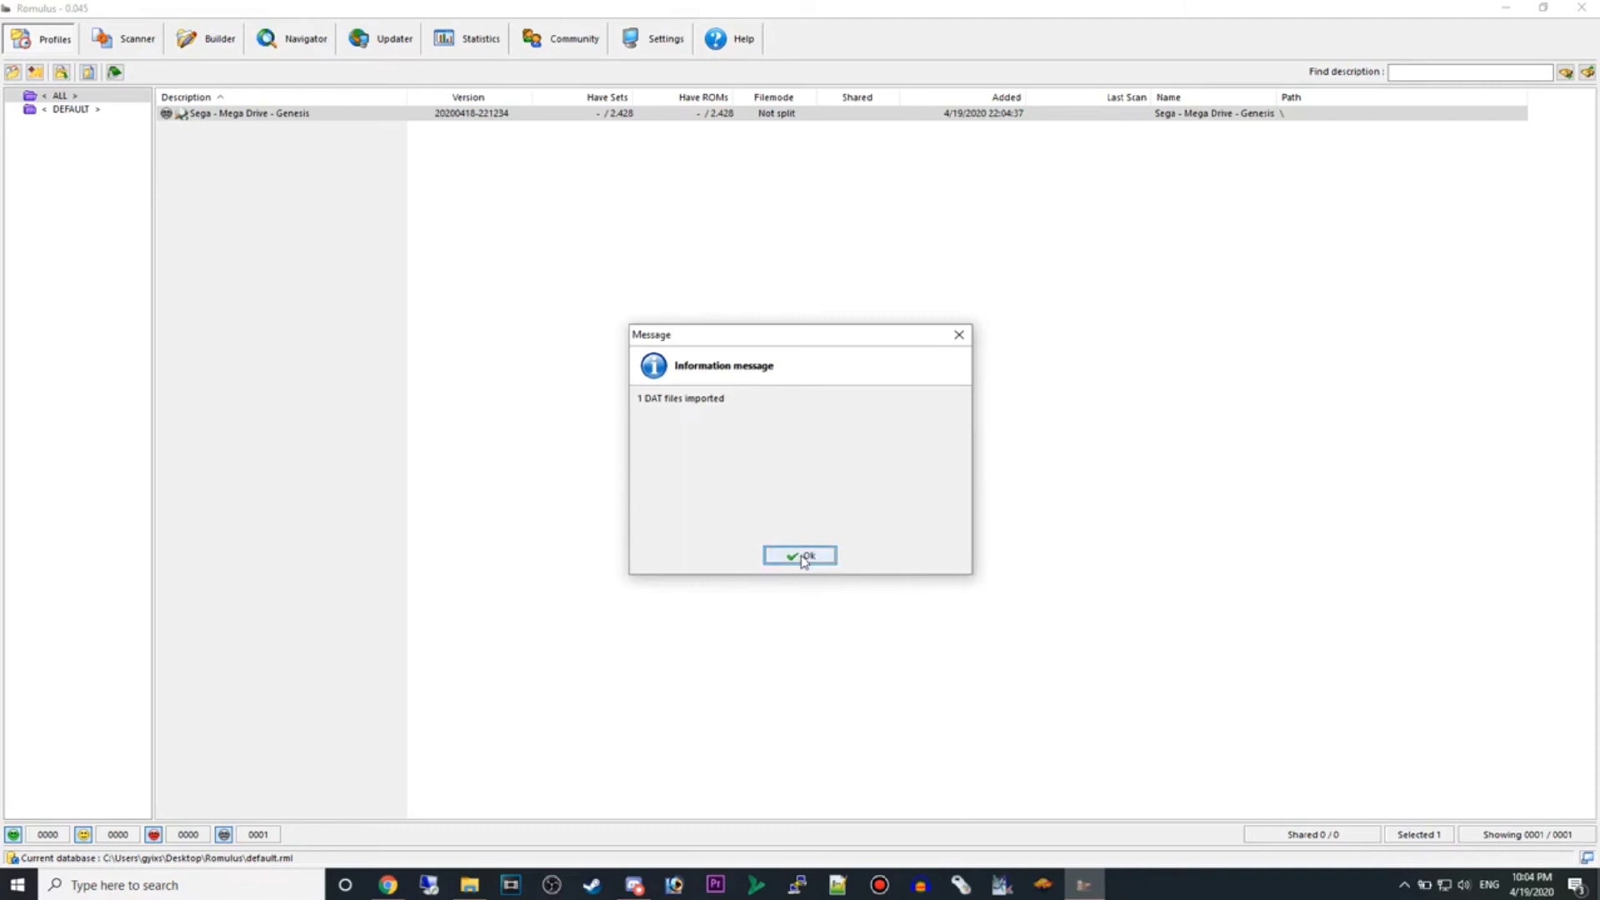
{"action": "left_click", "coordinate": [804, 560]}
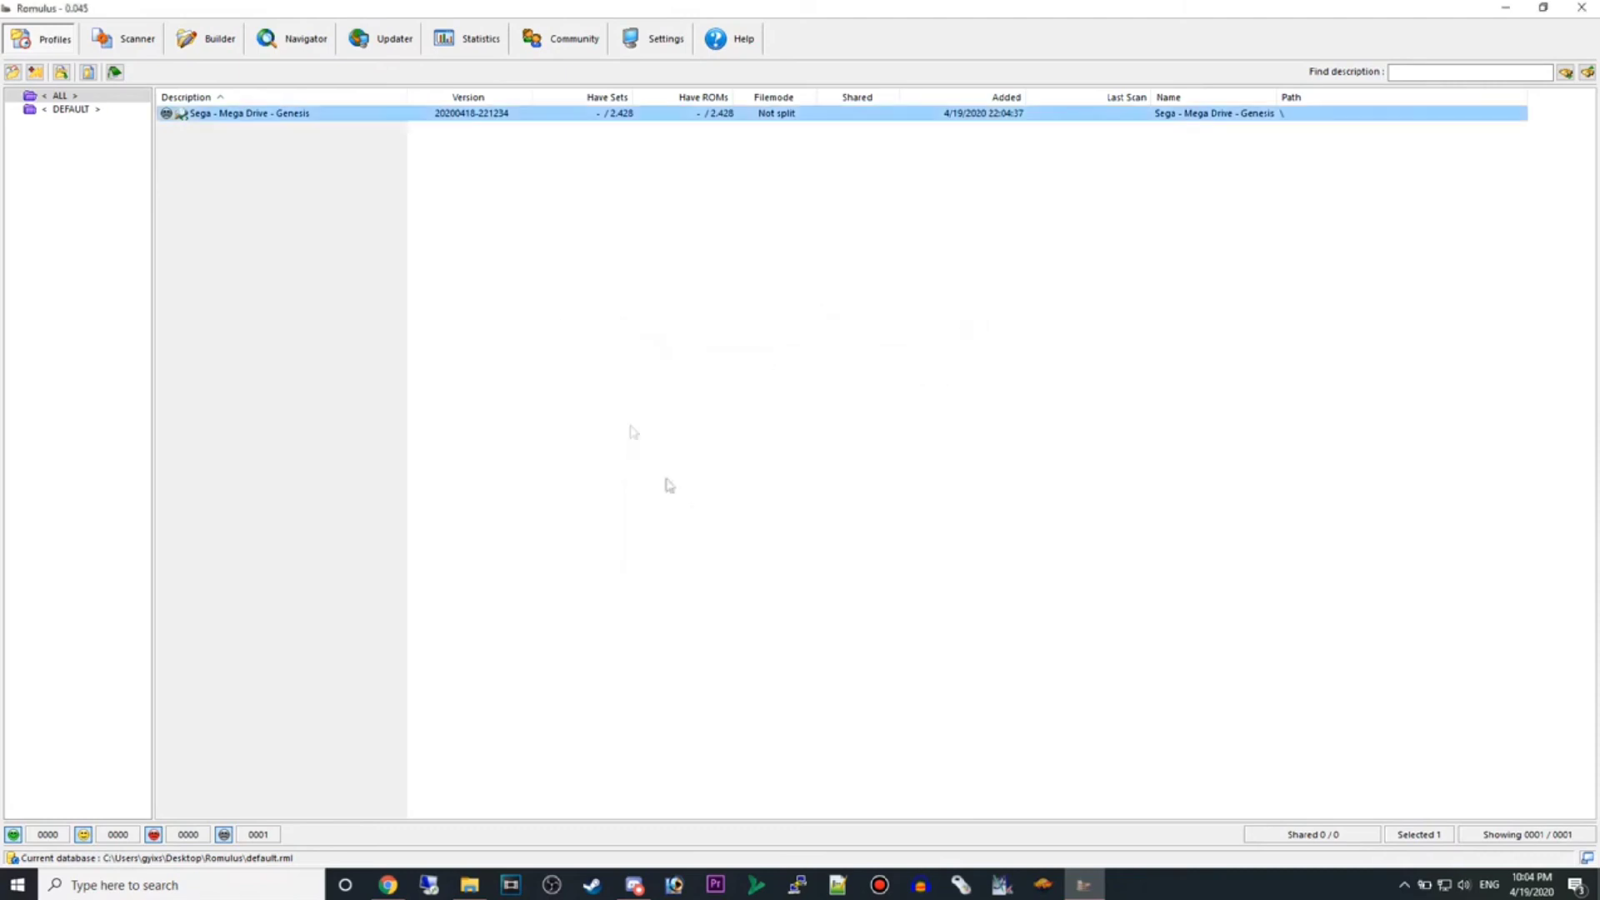
Open the Sega - Mega Drive - Genesis profile and set its scan's ROM directory to the megadrive folder inside Desktop\Roms.
{"action": "double_click", "coordinate": [247, 115]}
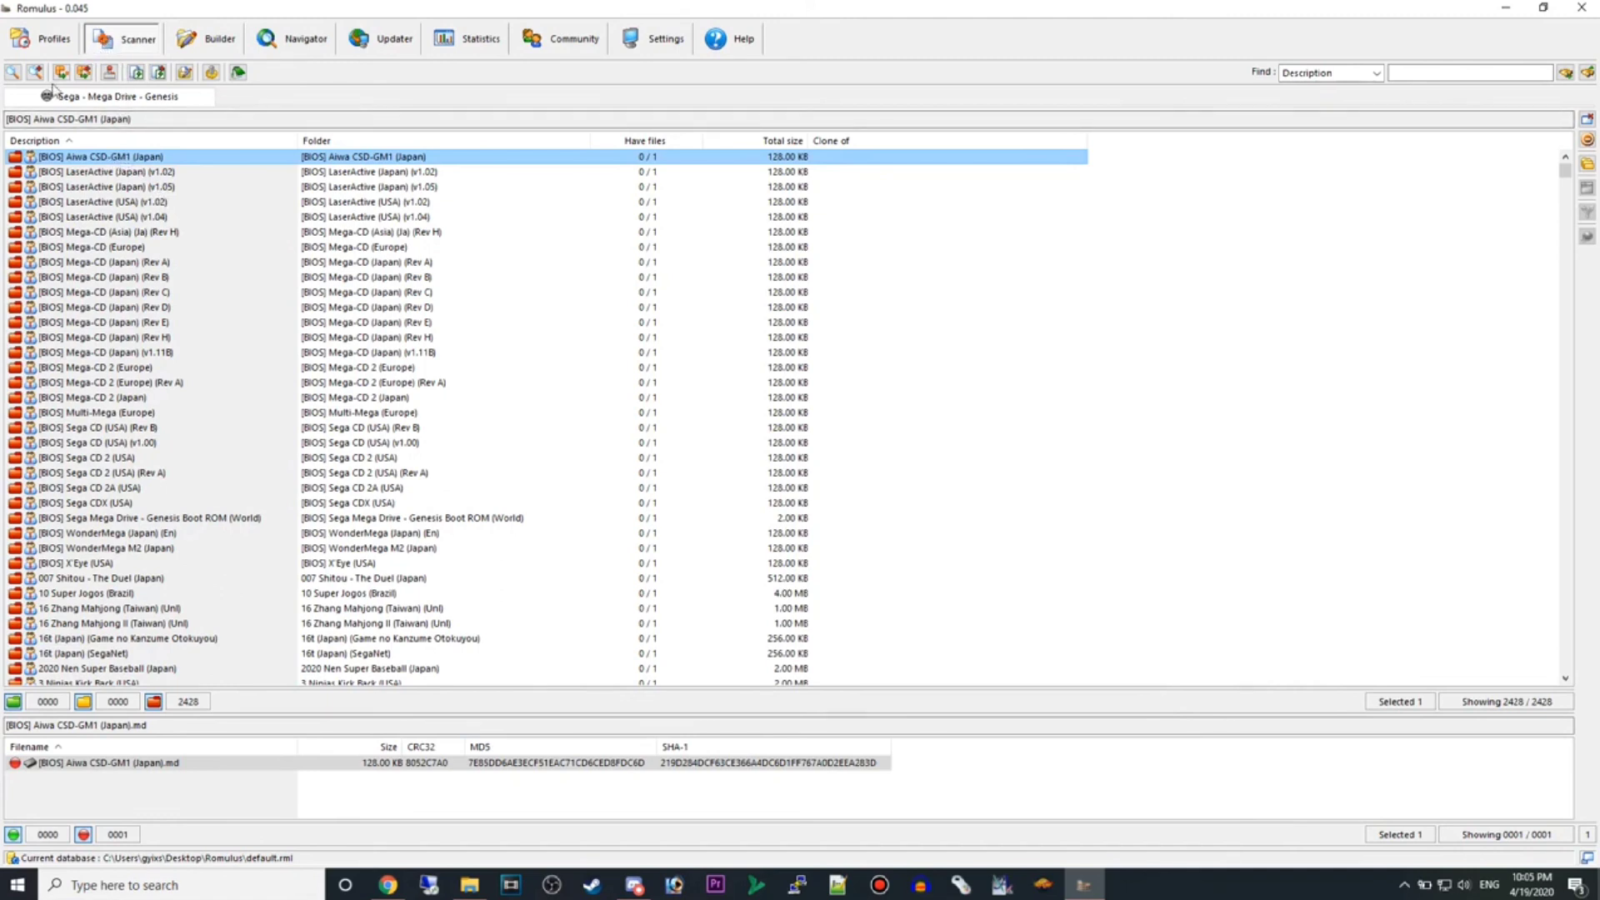
{"action": "left_click", "coordinate": [11, 73]}
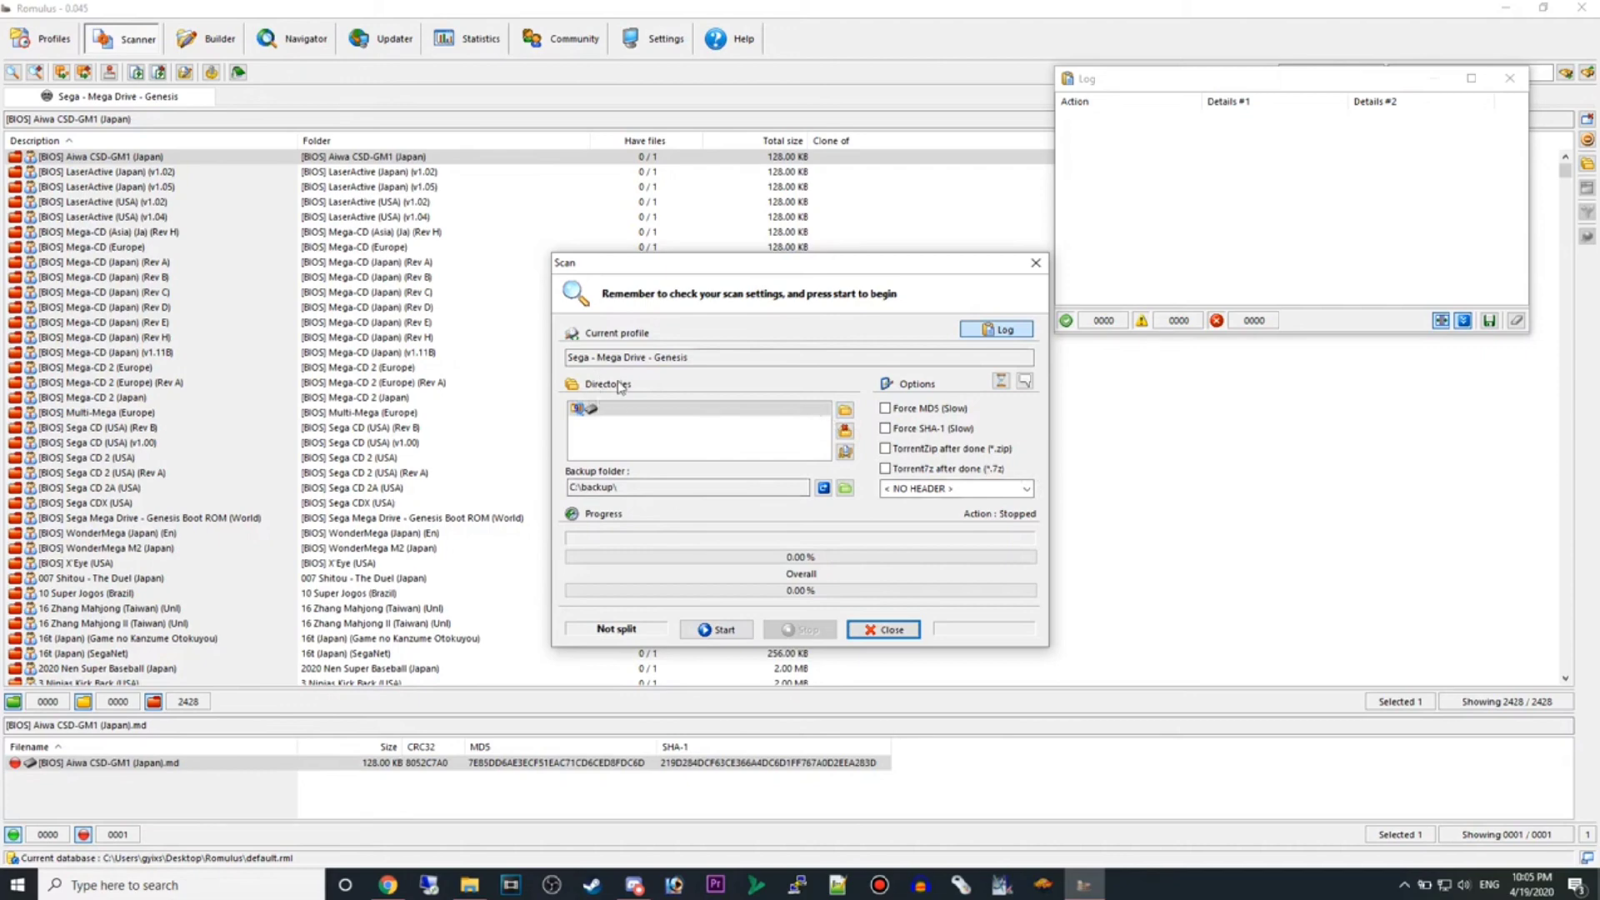
{"action": "left_click", "coordinate": [844, 411]}
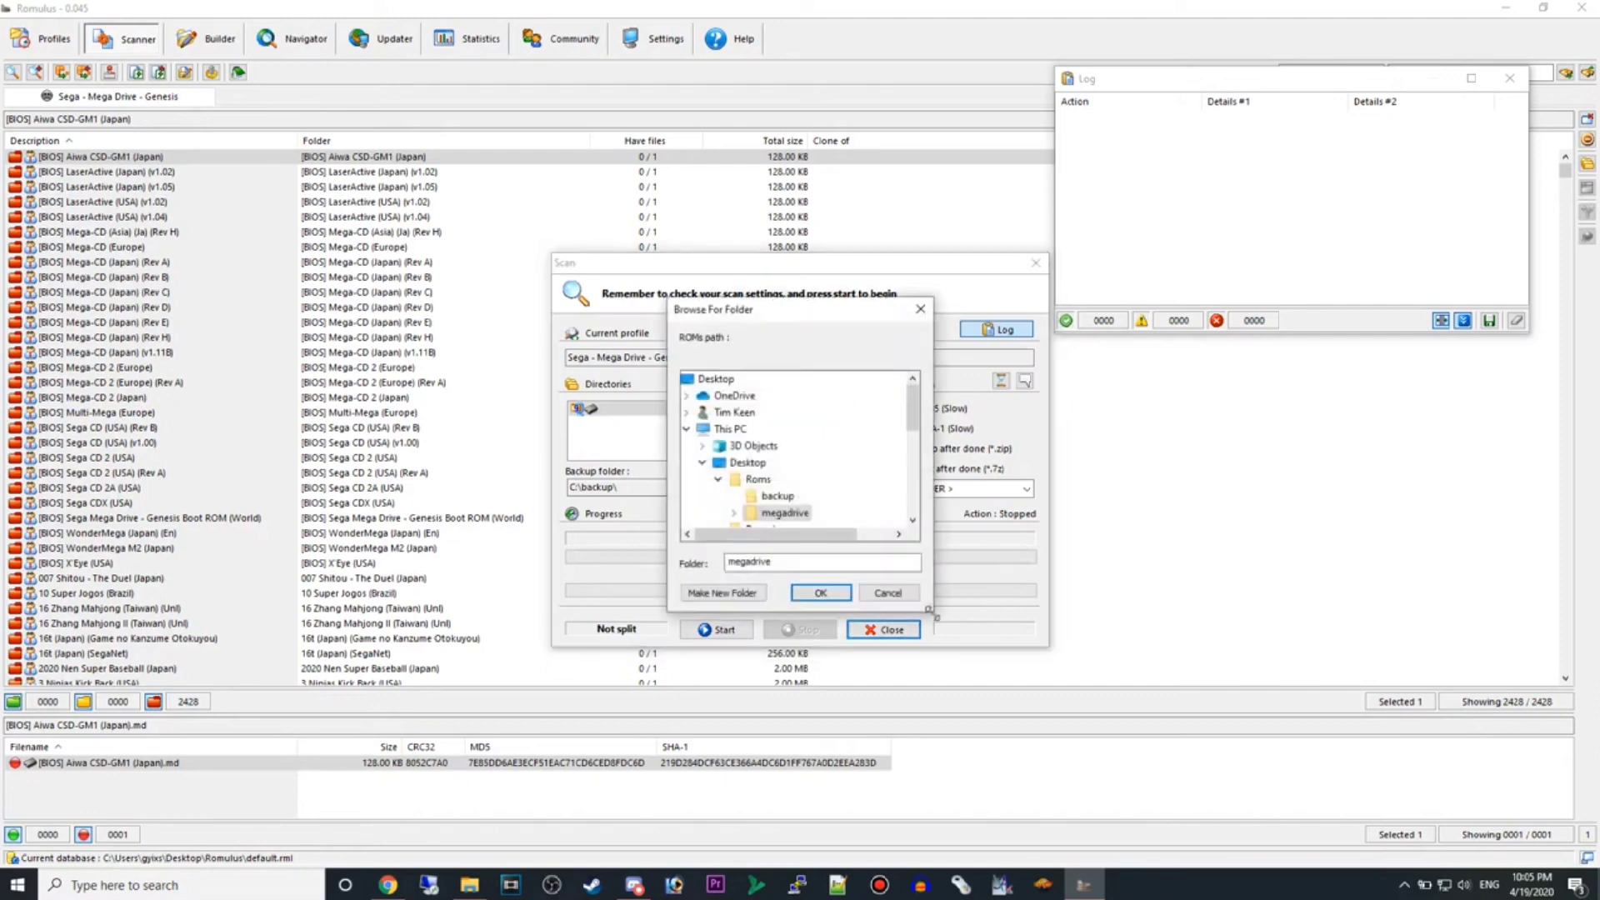
{"action": "left_click", "coordinate": [887, 593]}
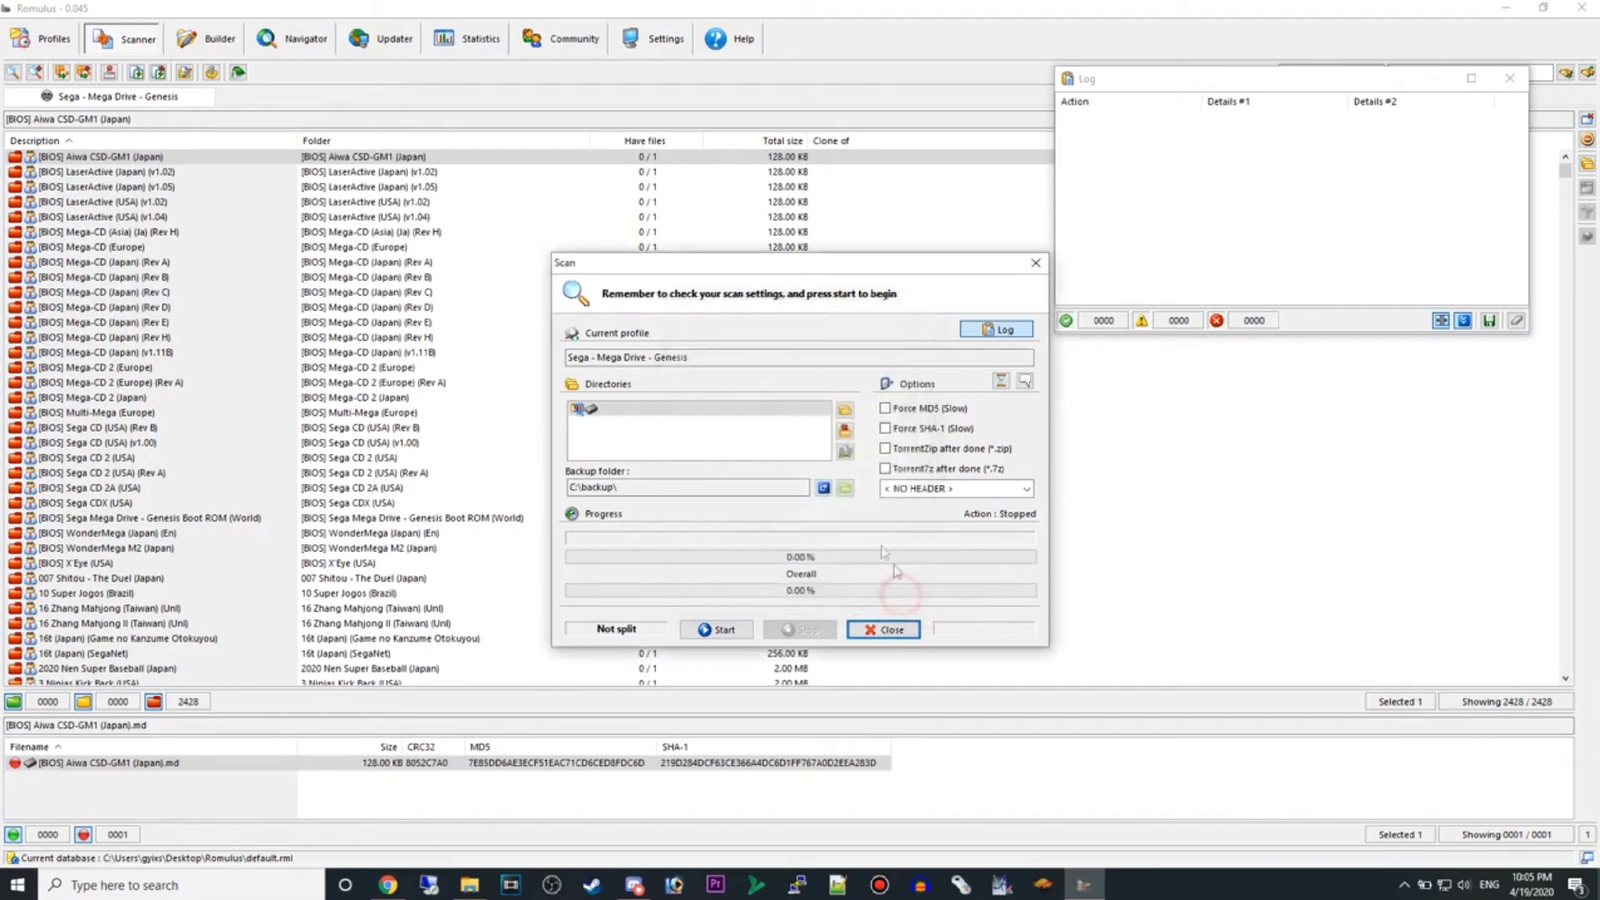
{"action": "left_click", "coordinate": [844, 412]}
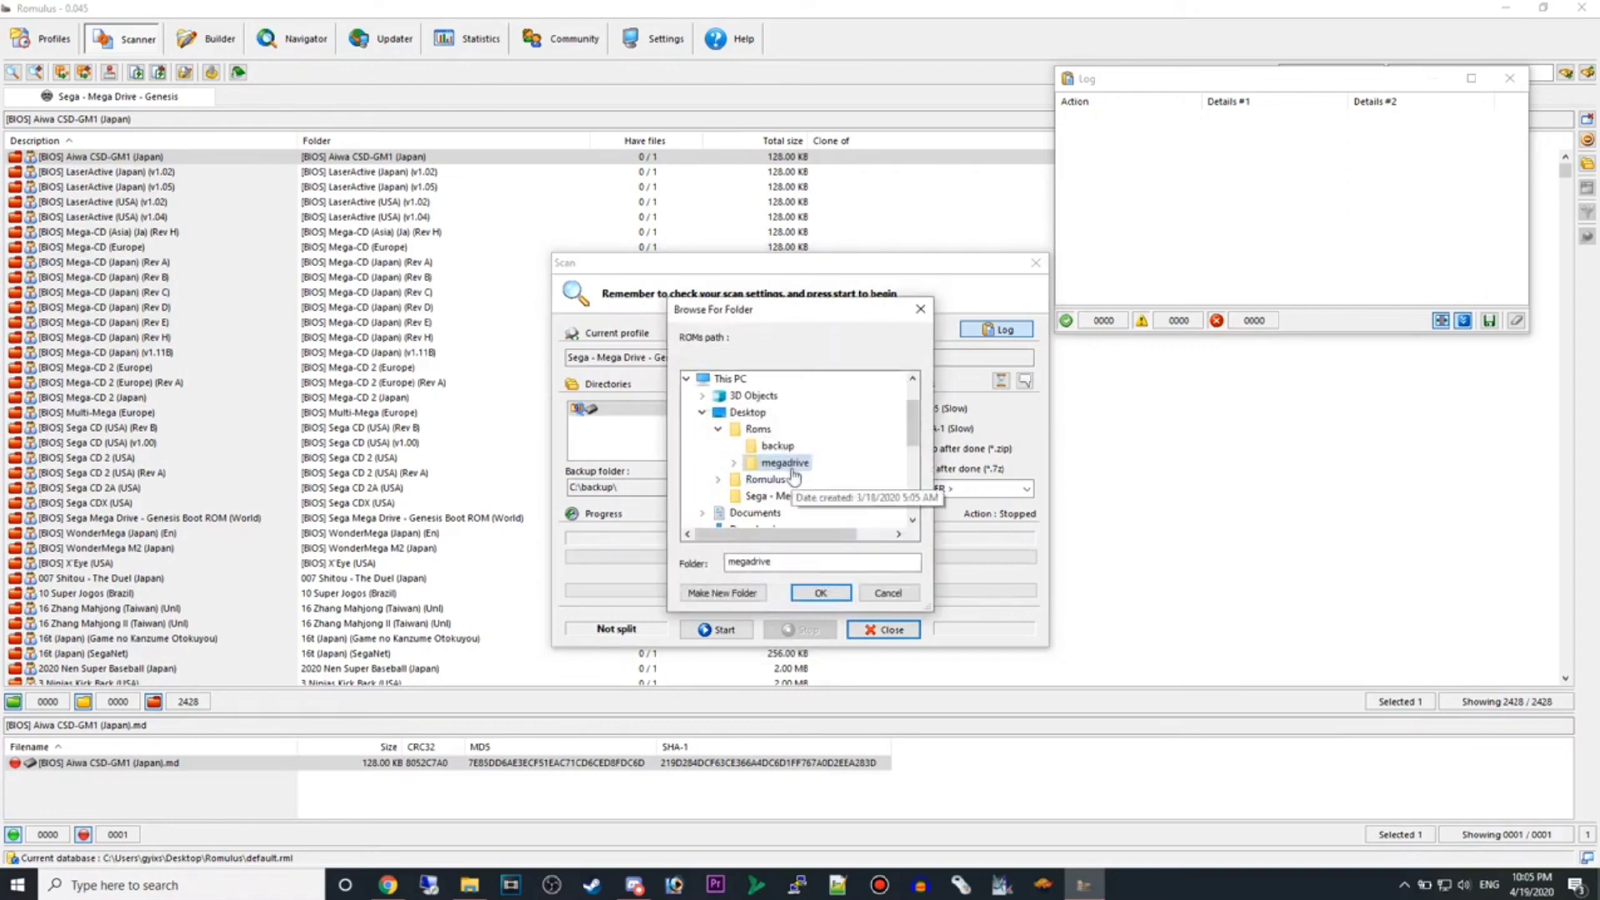
{"action": "left_click", "coordinate": [719, 411]}
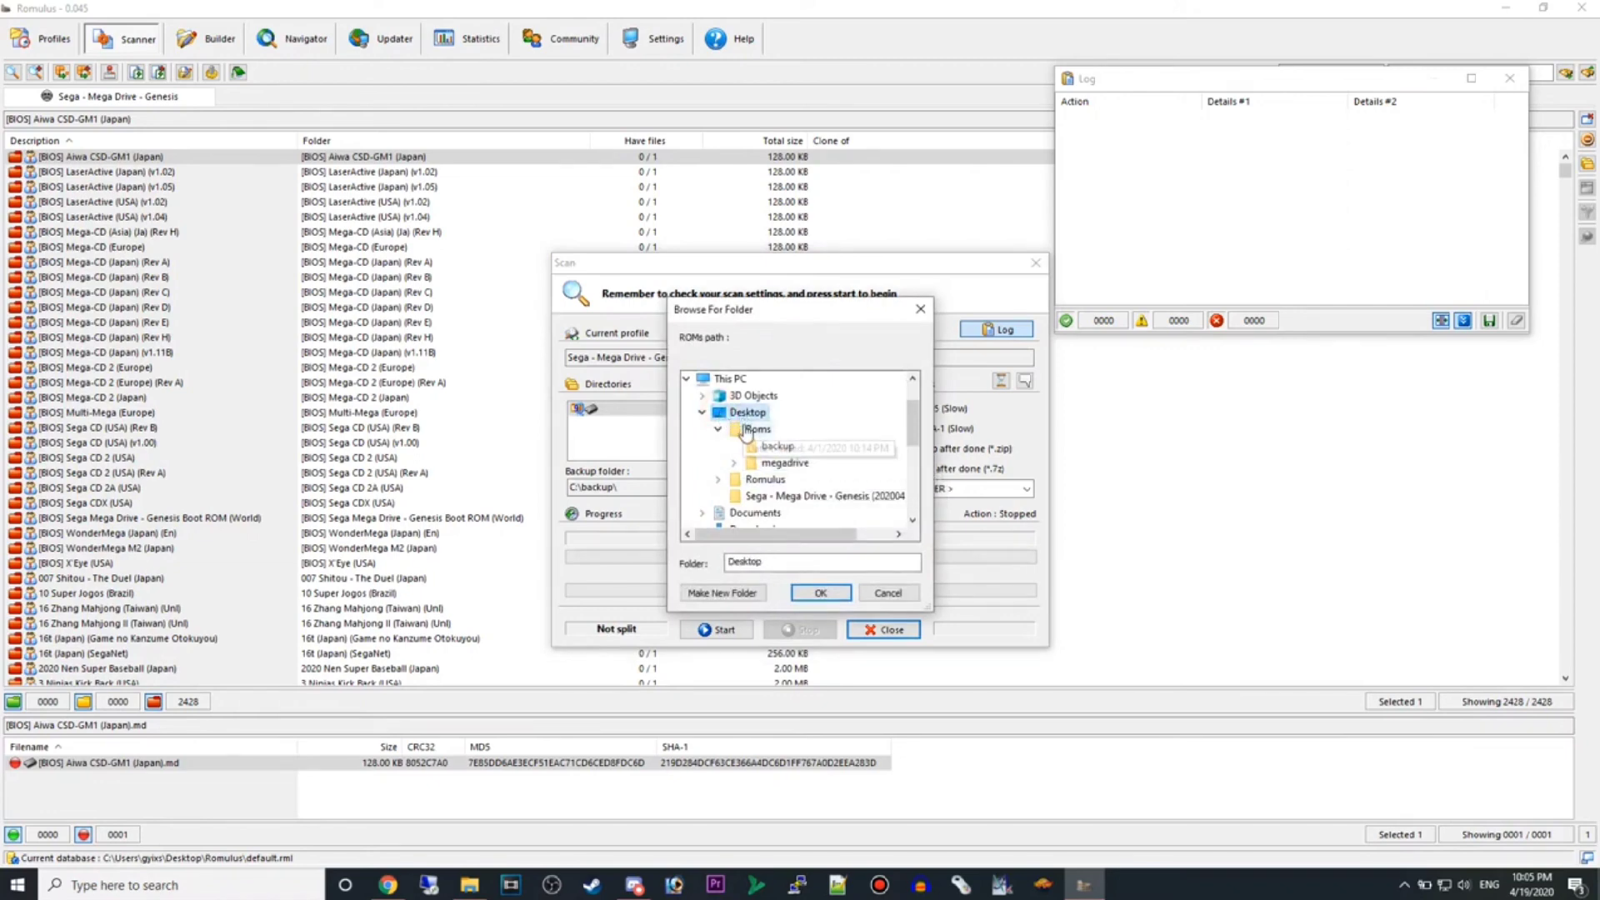
{"action": "left_click", "coordinate": [755, 430]}
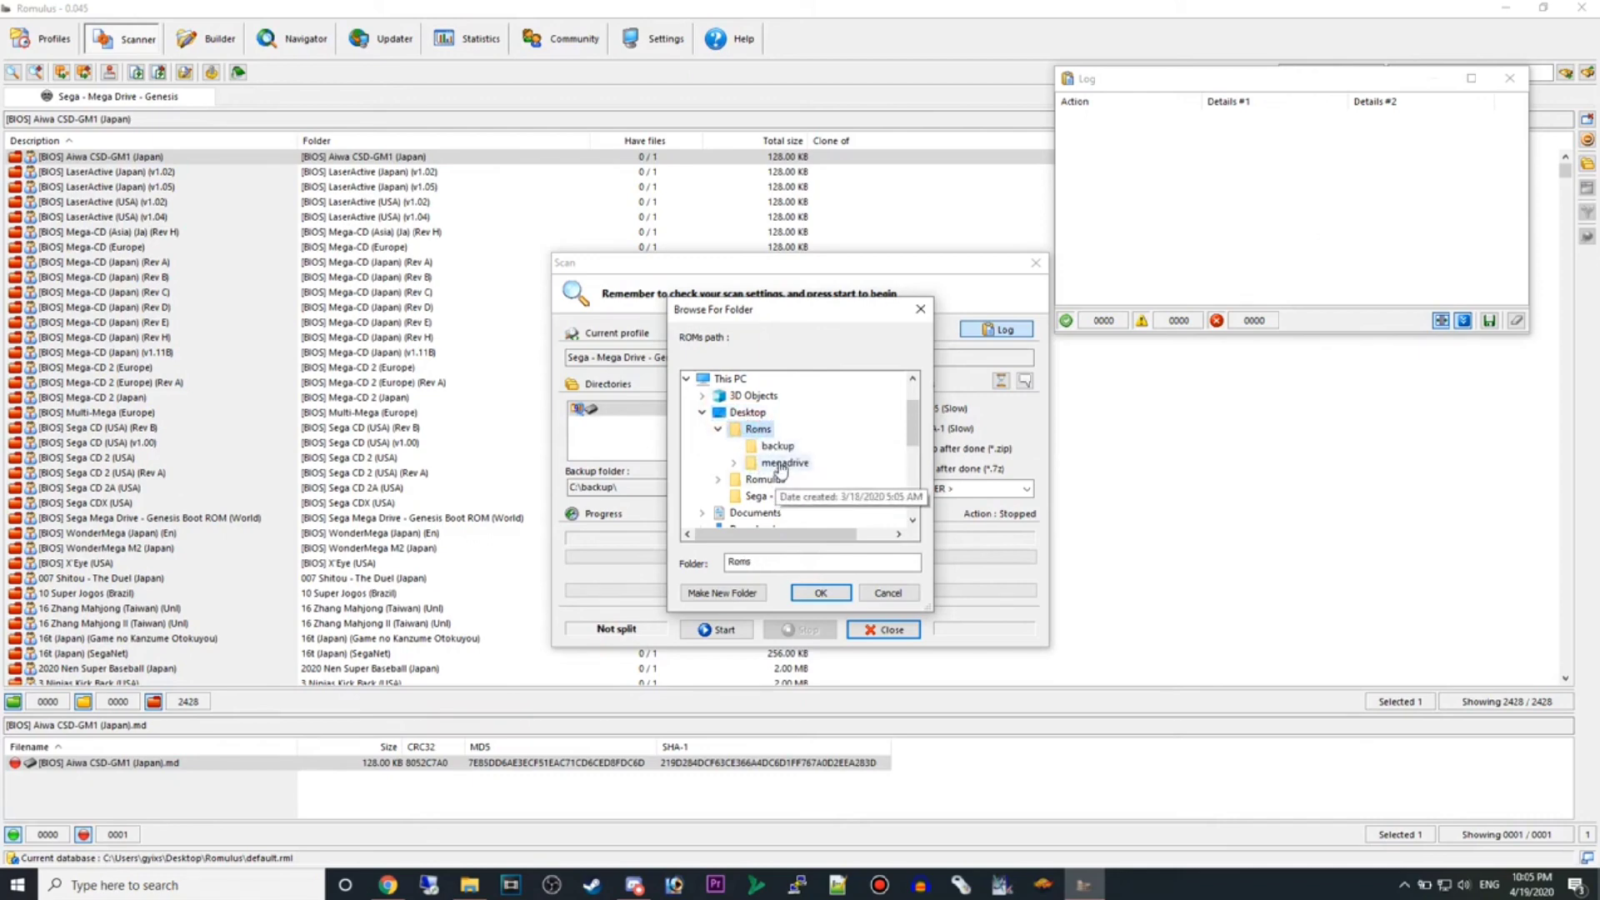
{"action": "left_click", "coordinate": [780, 465]}
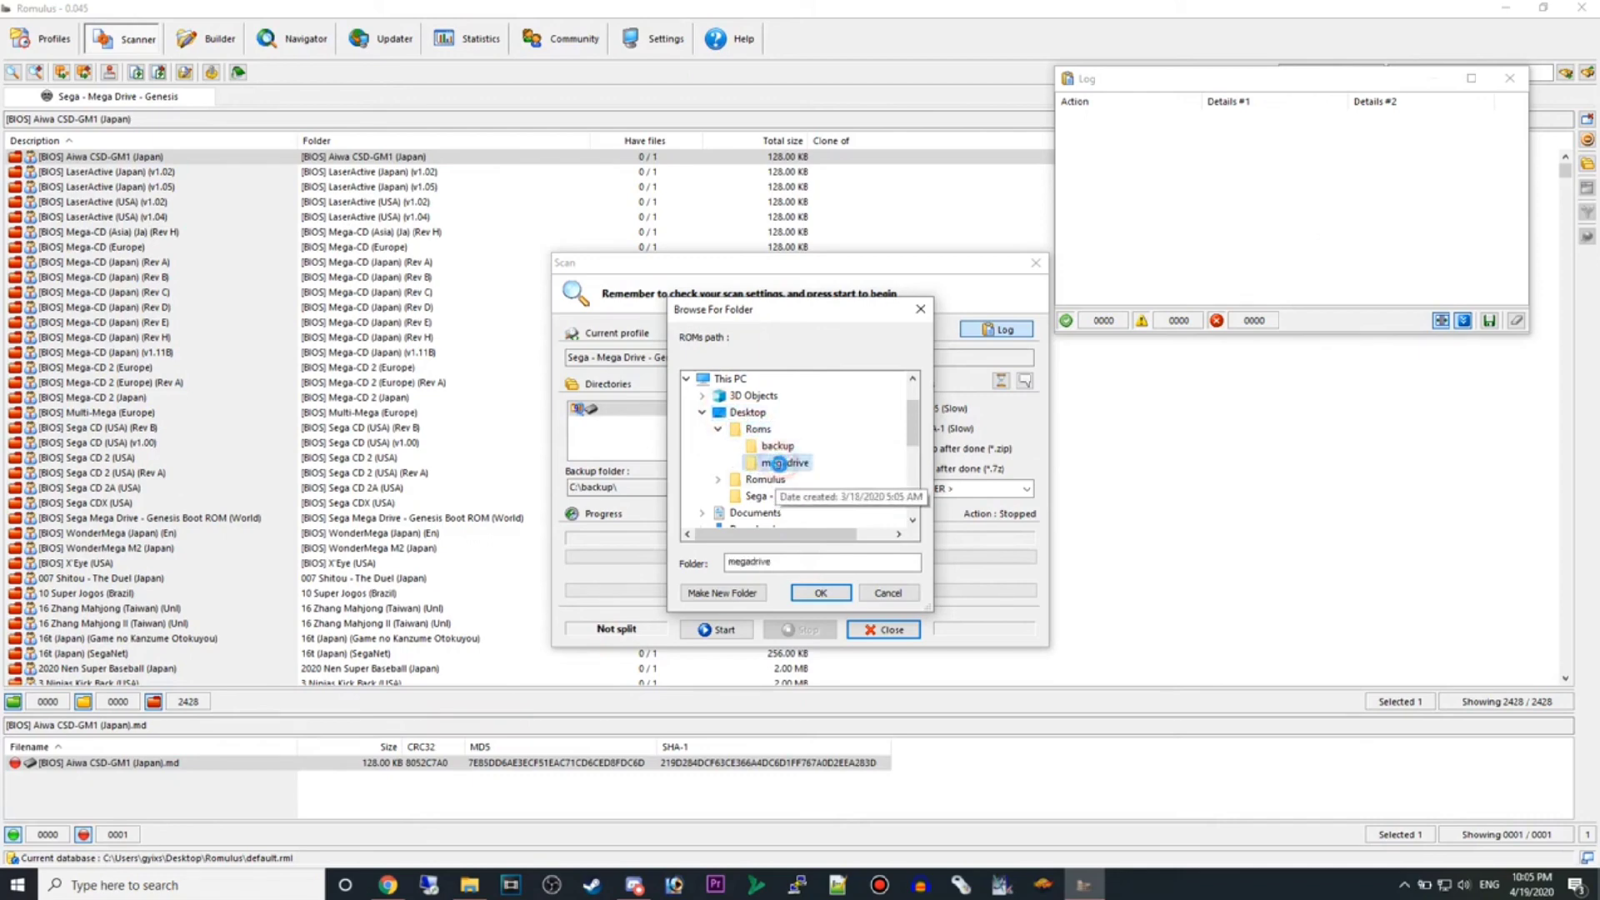
{"action": "left_click", "coordinate": [821, 593]}
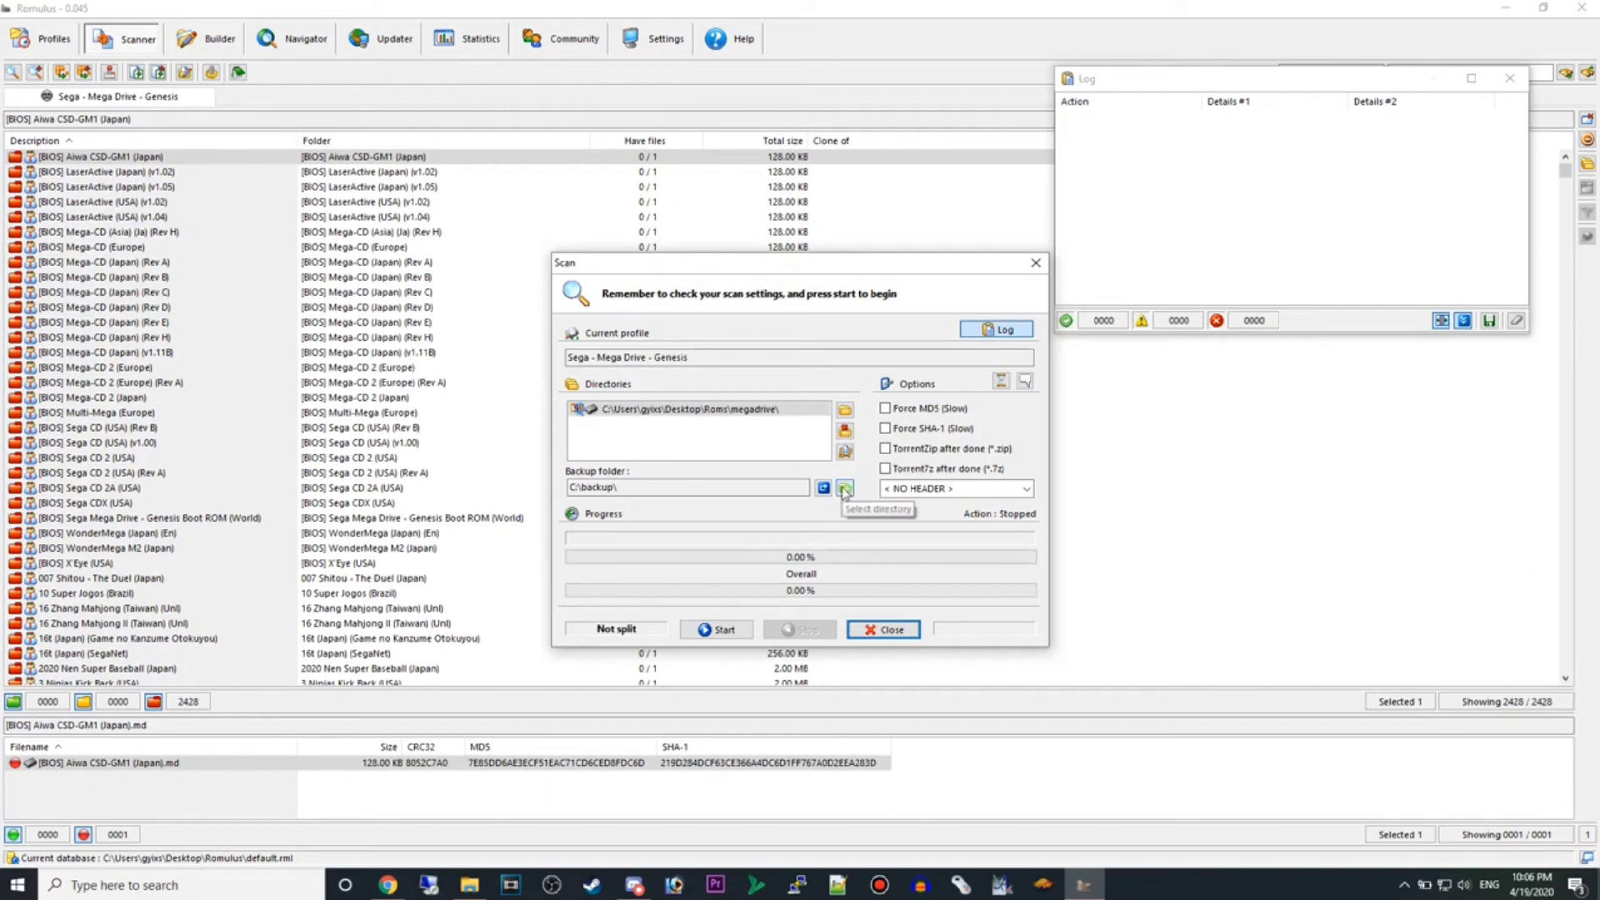
Set the scan's backup folder to the backup folder inside Desktop\Roms.
{"action": "left_click", "coordinate": [844, 489]}
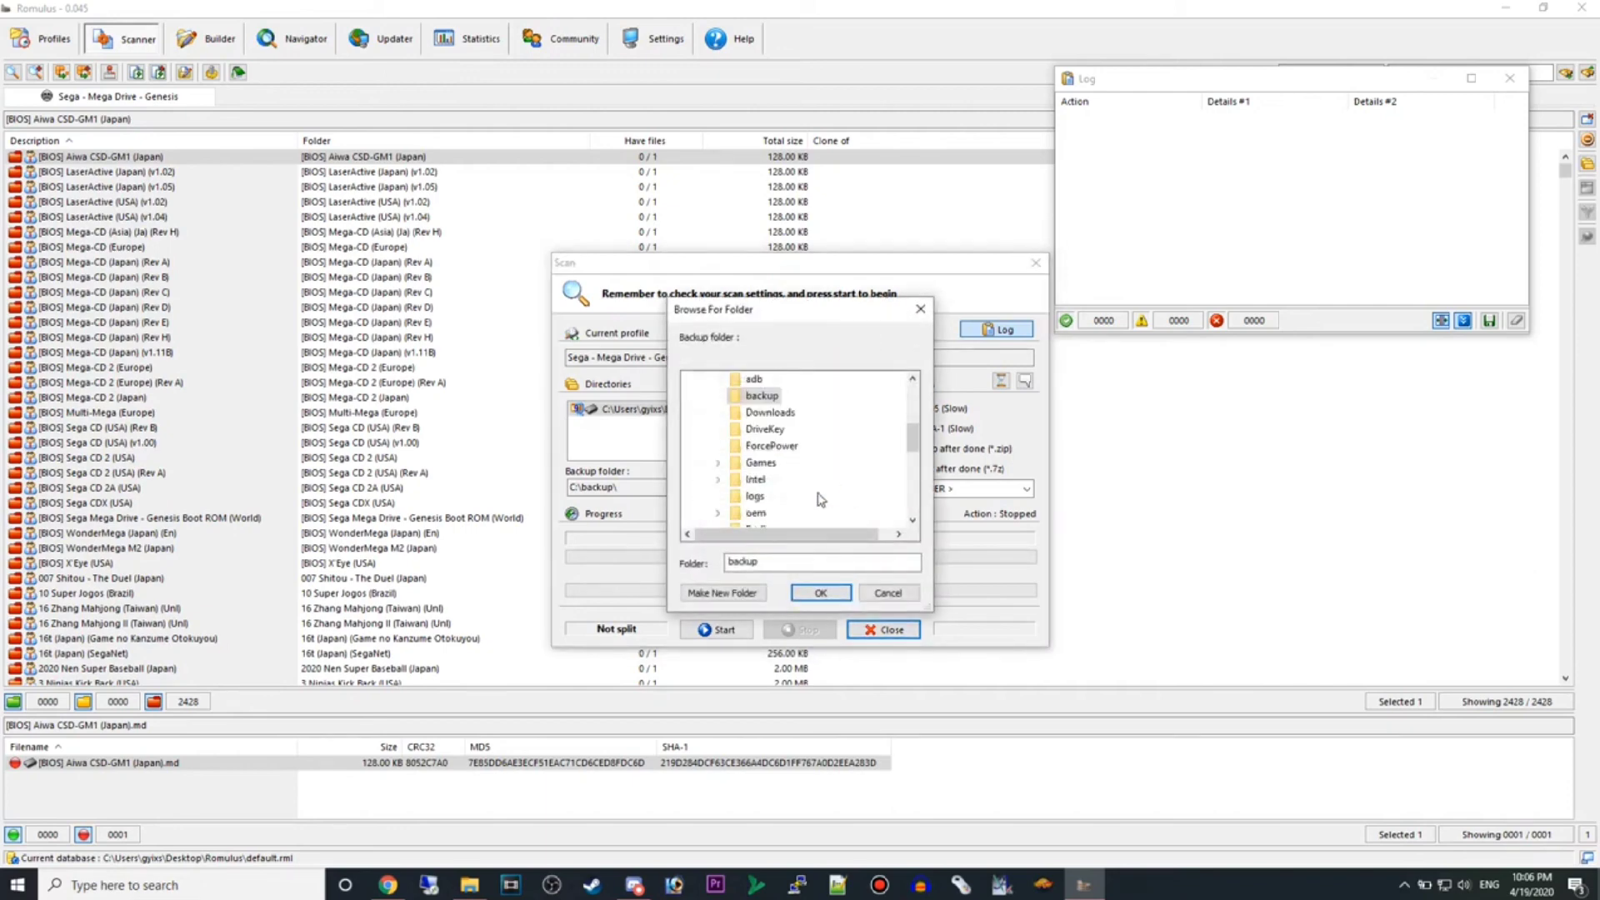
{"action": "scroll", "coordinate": [820, 498], "scroll_direction": "up", "scroll_amount": 2}
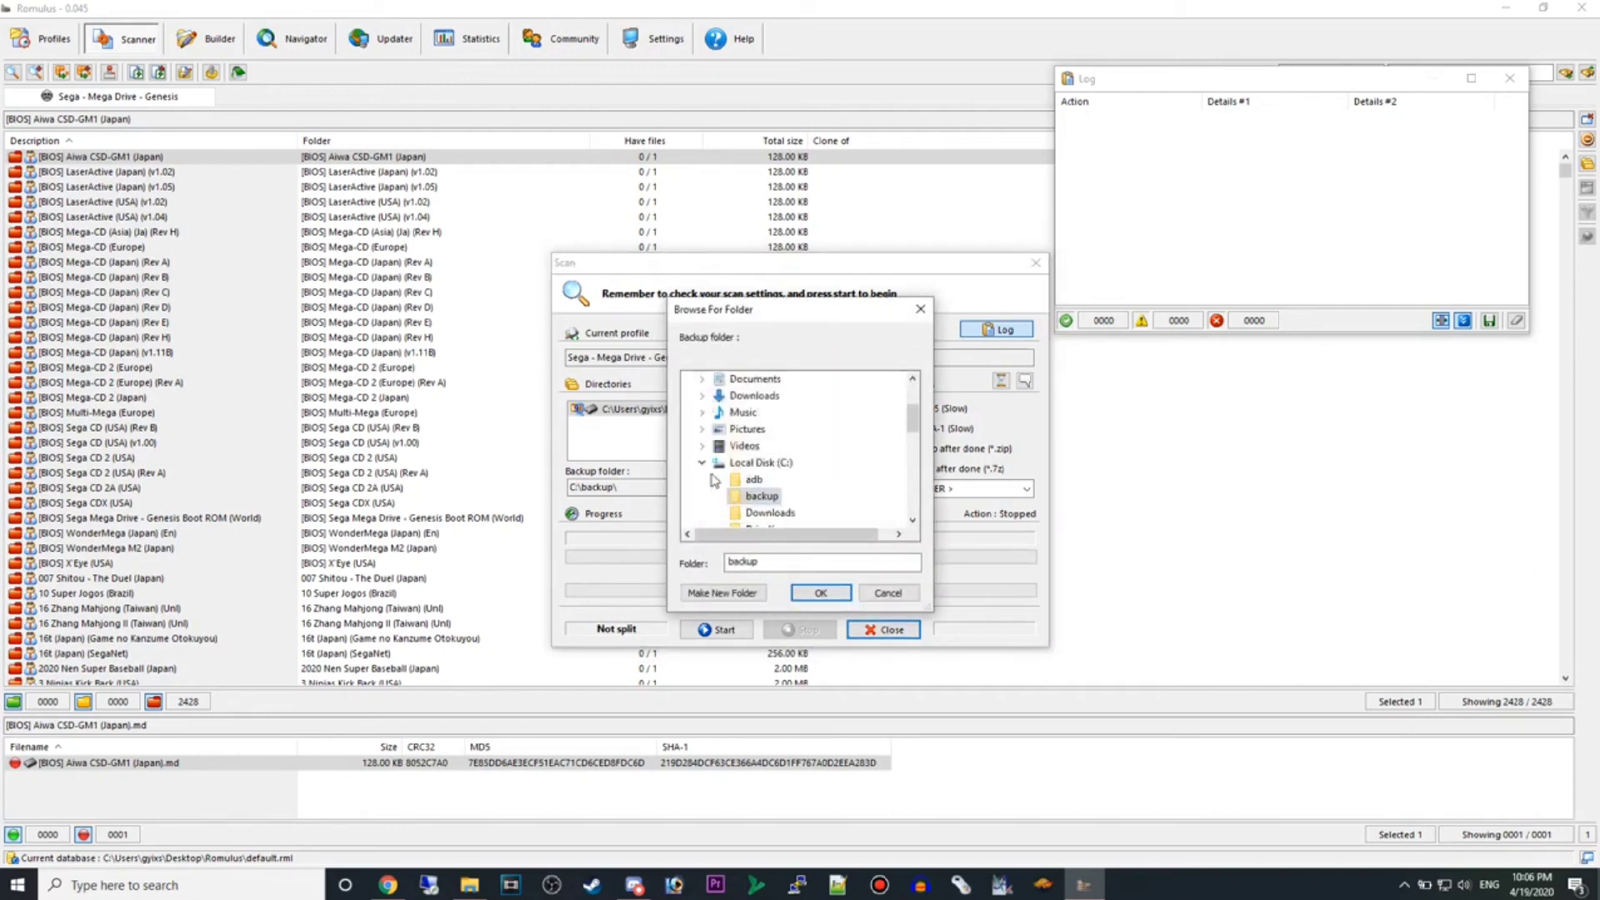
{"action": "scroll", "coordinate": [704, 454], "scroll_direction": "up", "scroll_amount": 2}
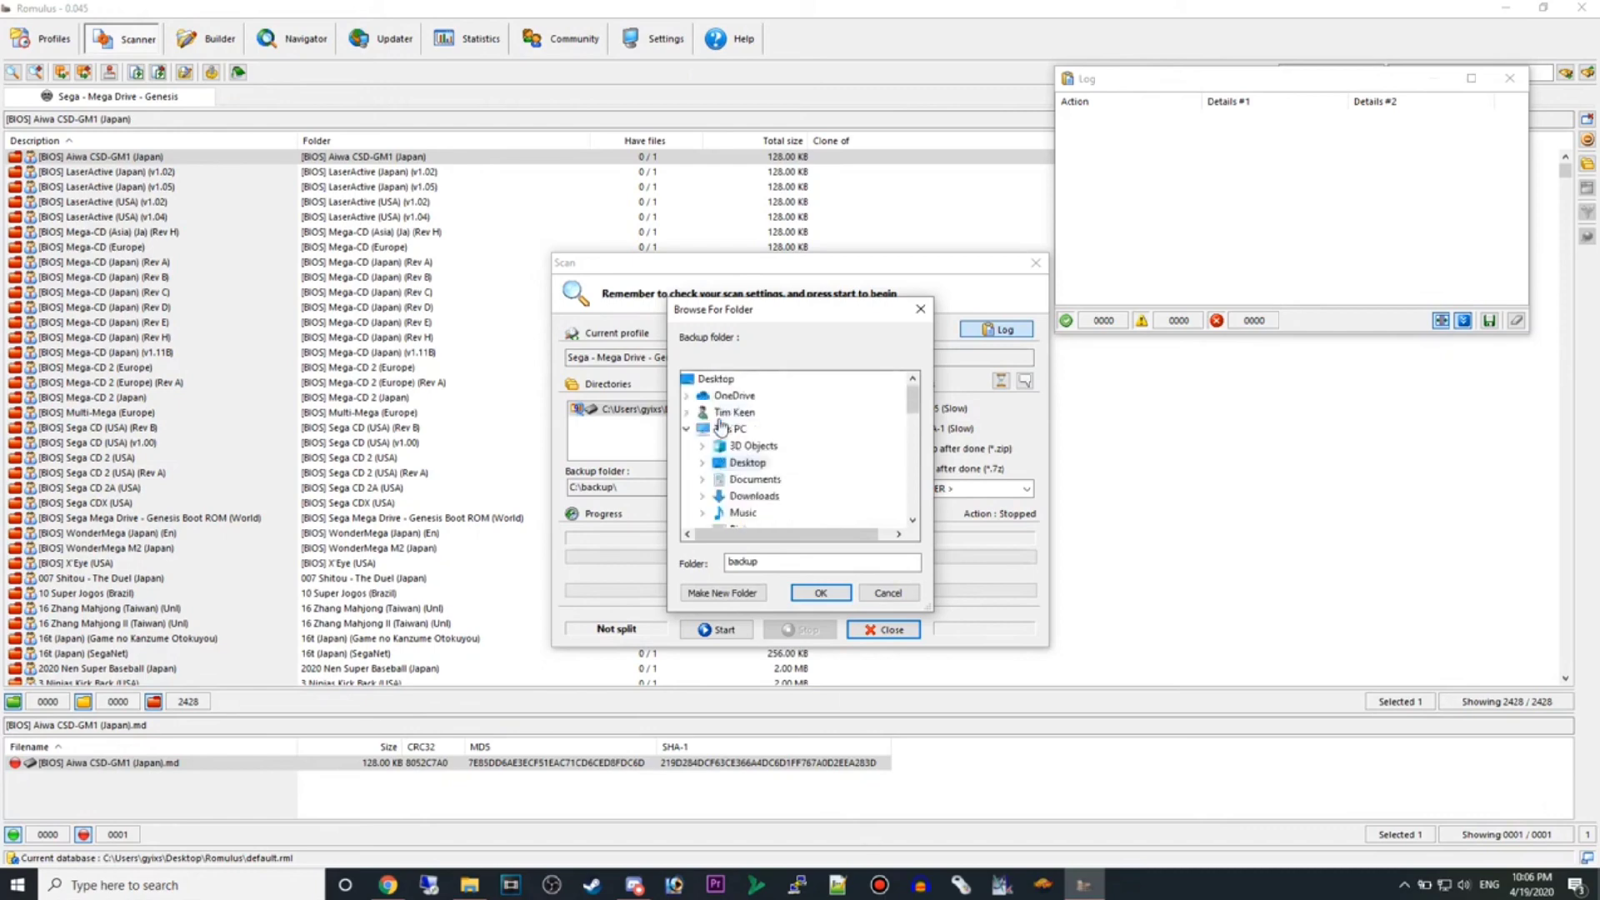
{"action": "left_click", "coordinate": [731, 463]}
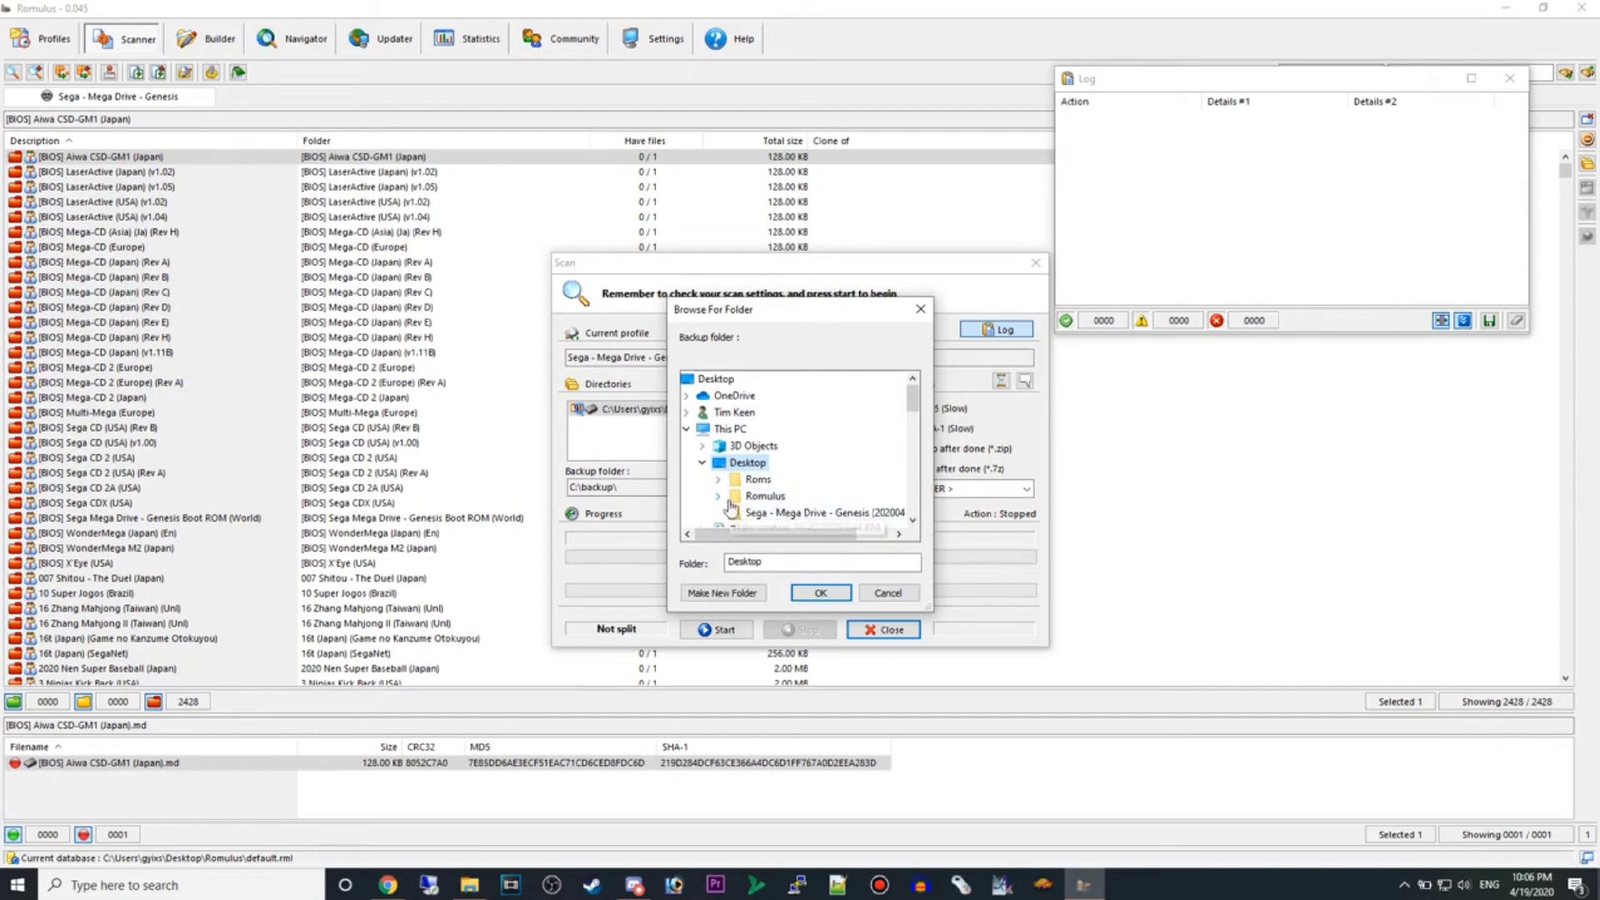
{"action": "double_click", "coordinate": [758, 480]}
{"action": "left_click", "coordinate": [777, 496]}
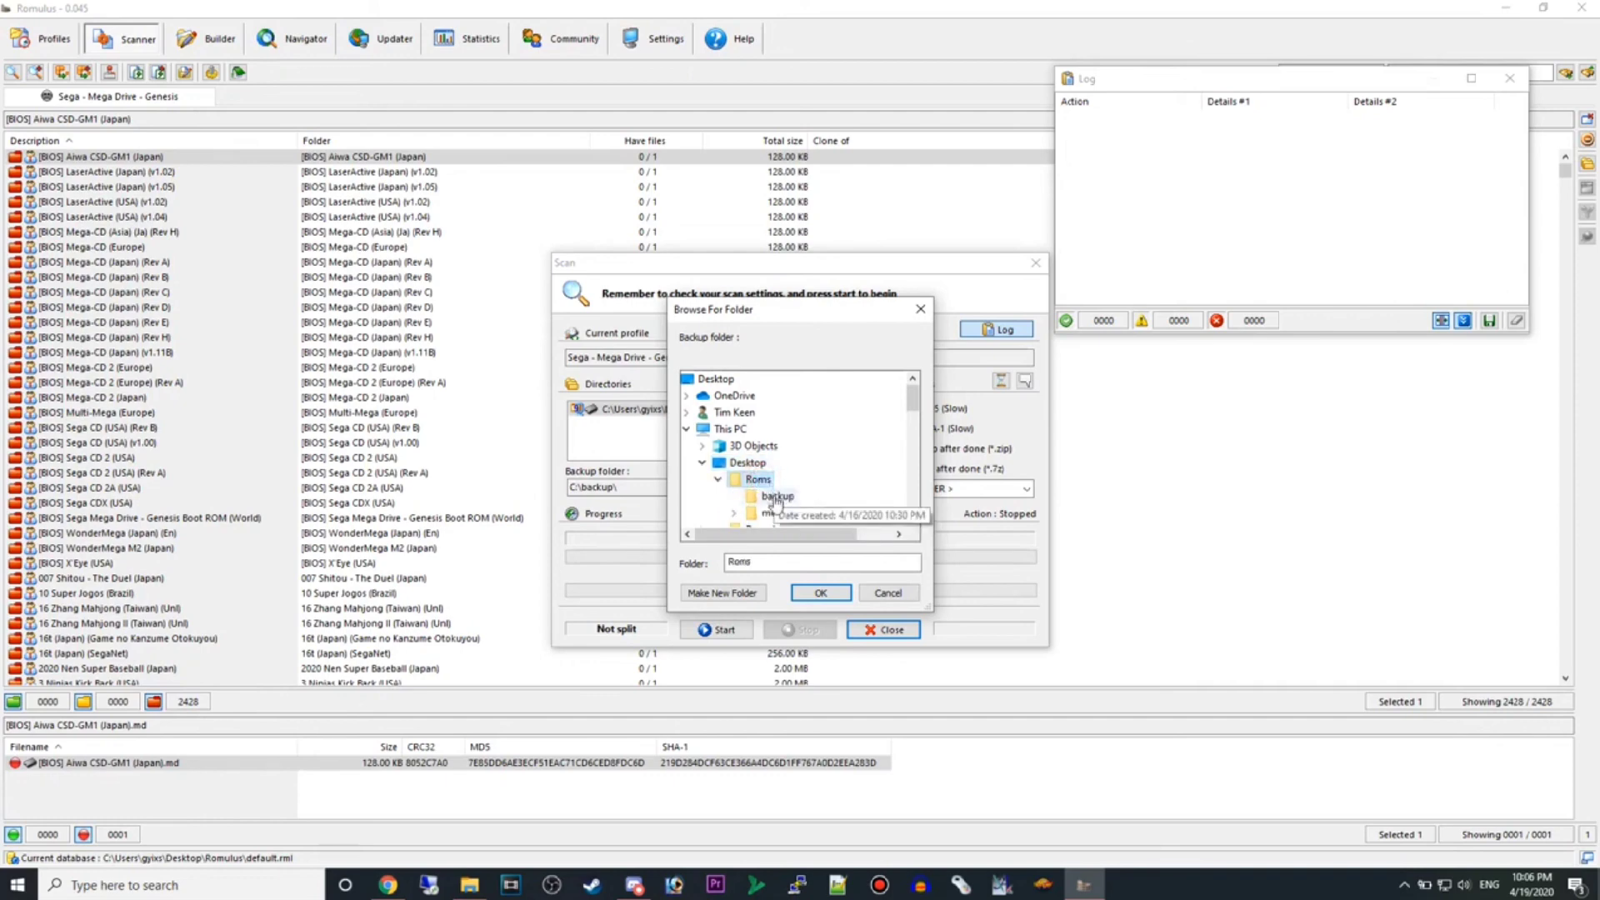
{"action": "left_click", "coordinate": [821, 592]}
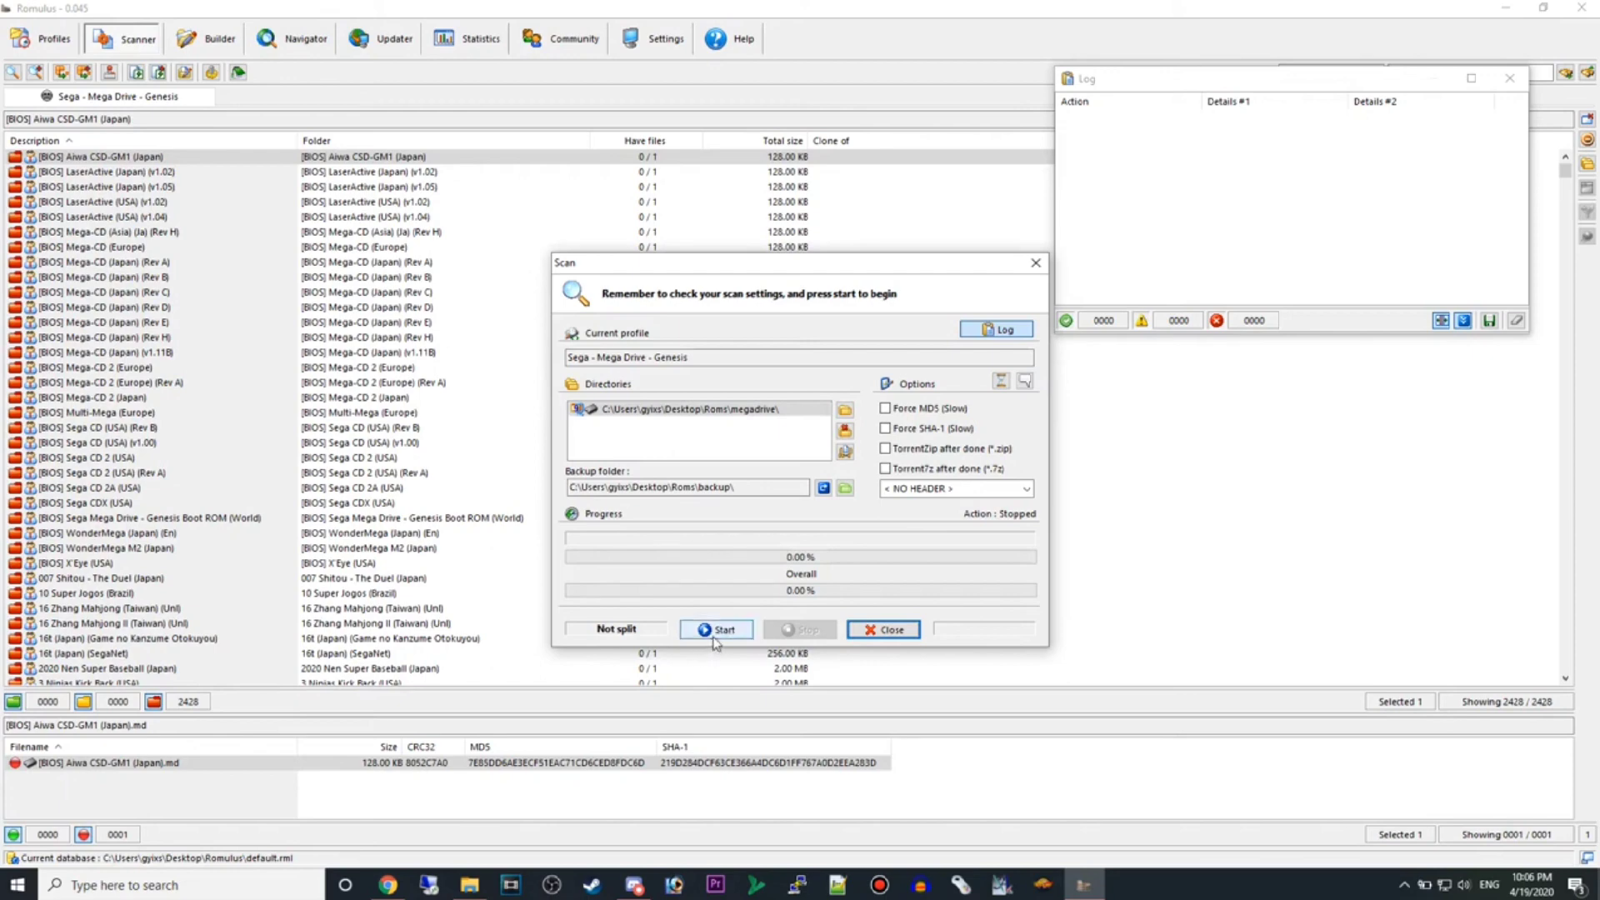
Run the scan, agree to fix all files that need it, and close the scan dialog.
{"action": "left_click", "coordinate": [715, 630]}
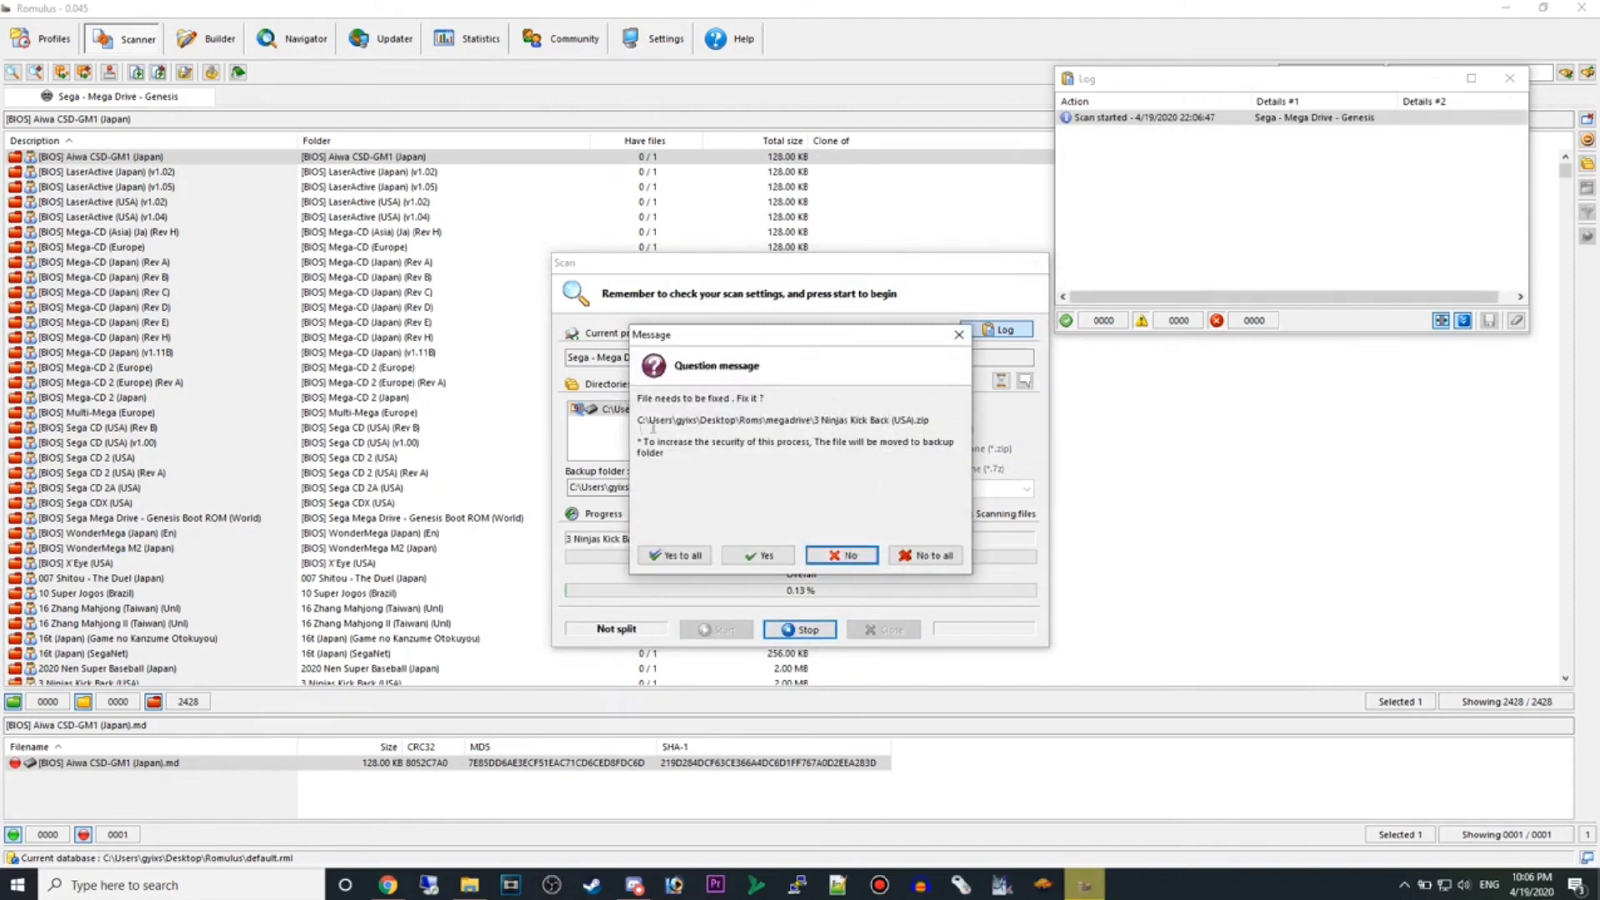
{"action": "left_click", "coordinate": [690, 555]}
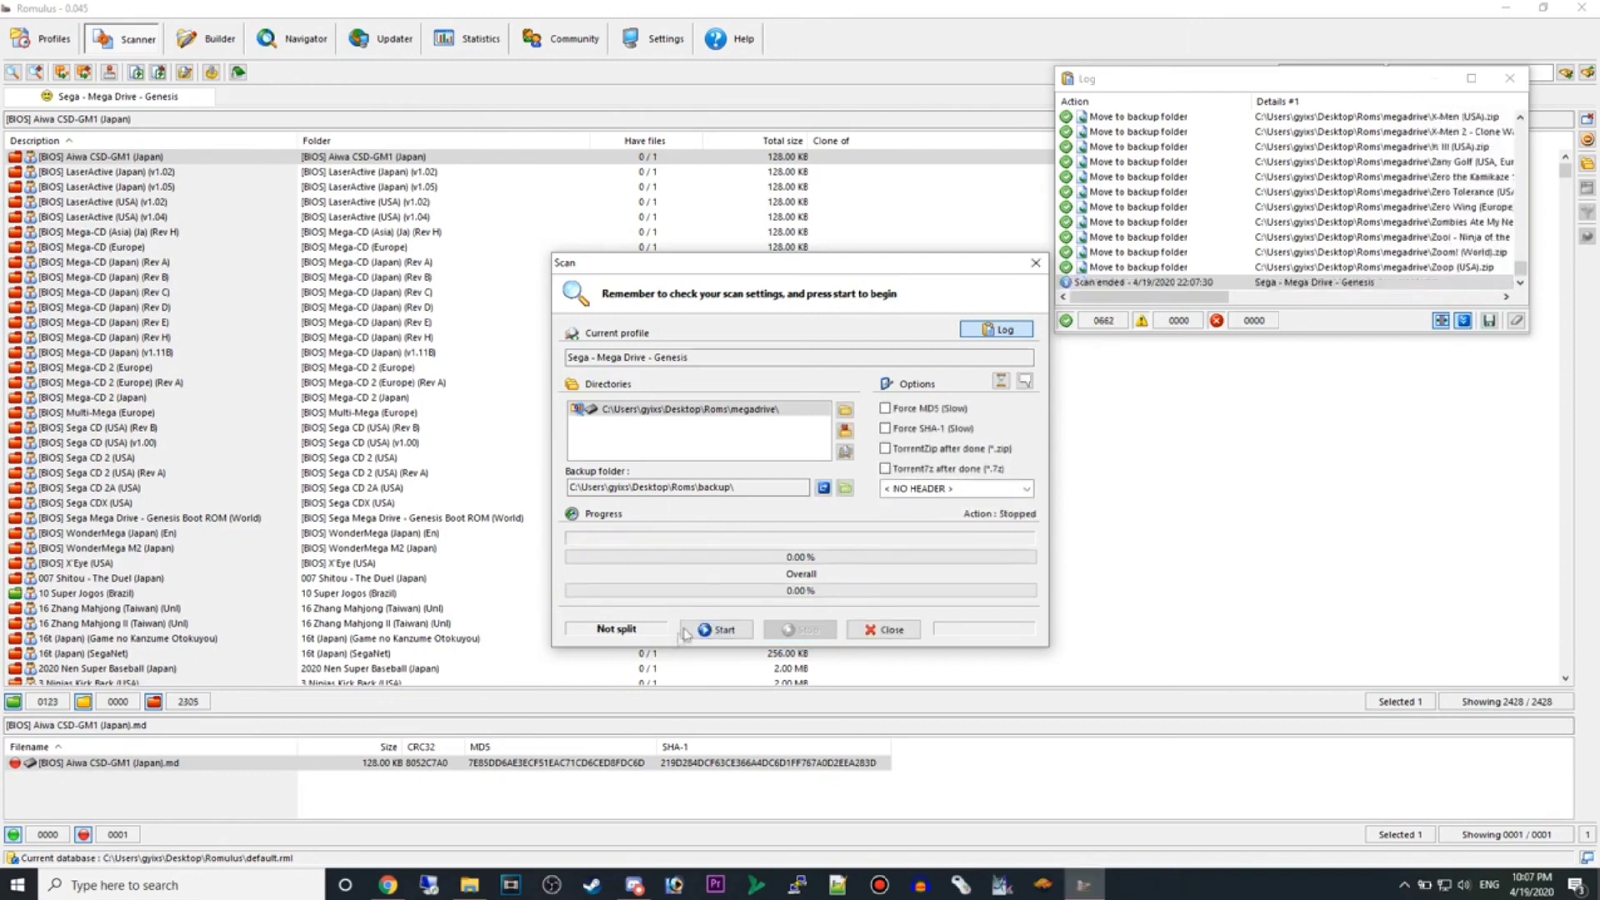
{"action": "left_click", "coordinate": [890, 632]}
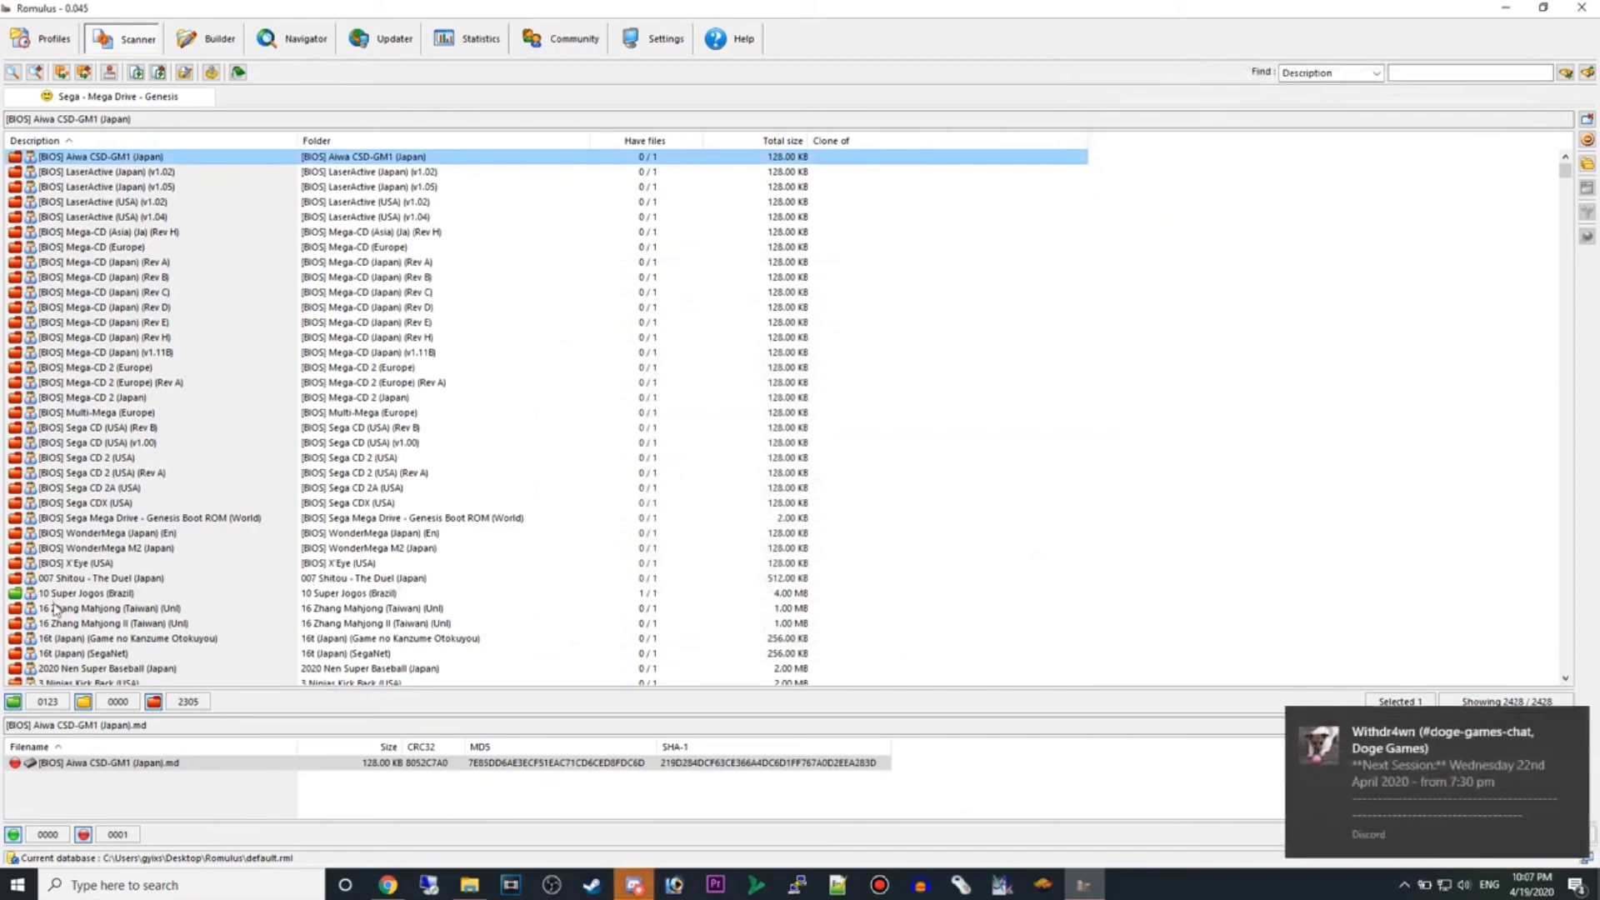
Look through the scanned set list for owned and missing games, checking entries such as 6-Pak (USA), California Games and Caliber.50 (USA).
{"action": "left_click", "coordinate": [96, 458]}
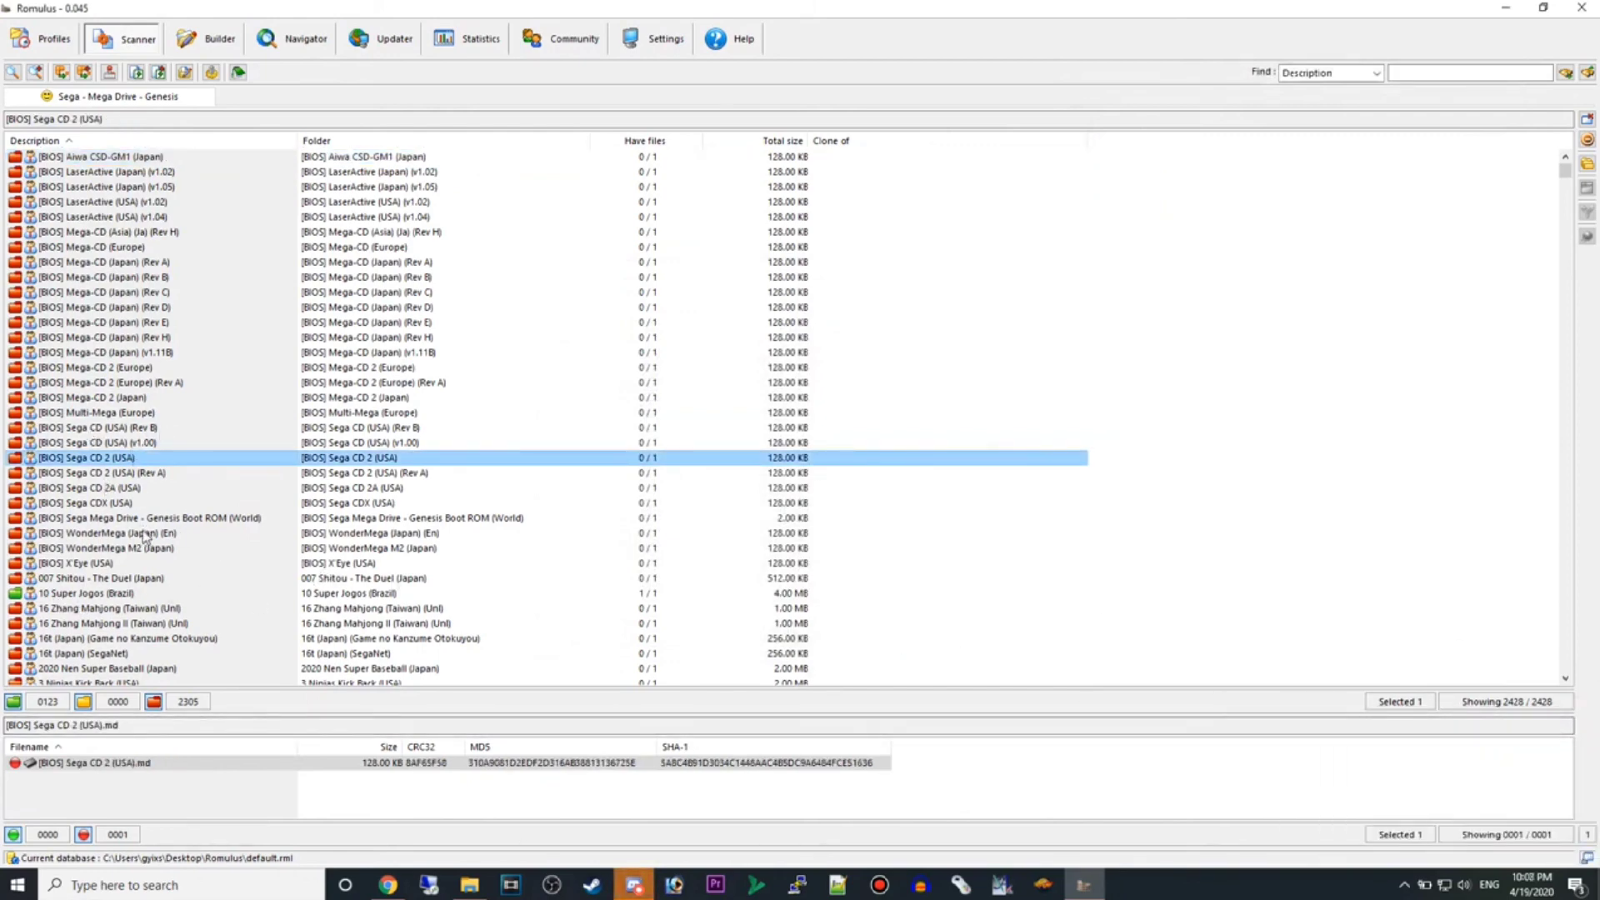
{"action": "scroll", "coordinate": [143, 538], "scroll_direction": "down", "scroll_amount": 2}
{"action": "scroll", "coordinate": [143, 537], "scroll_direction": "down", "scroll_amount": 3}
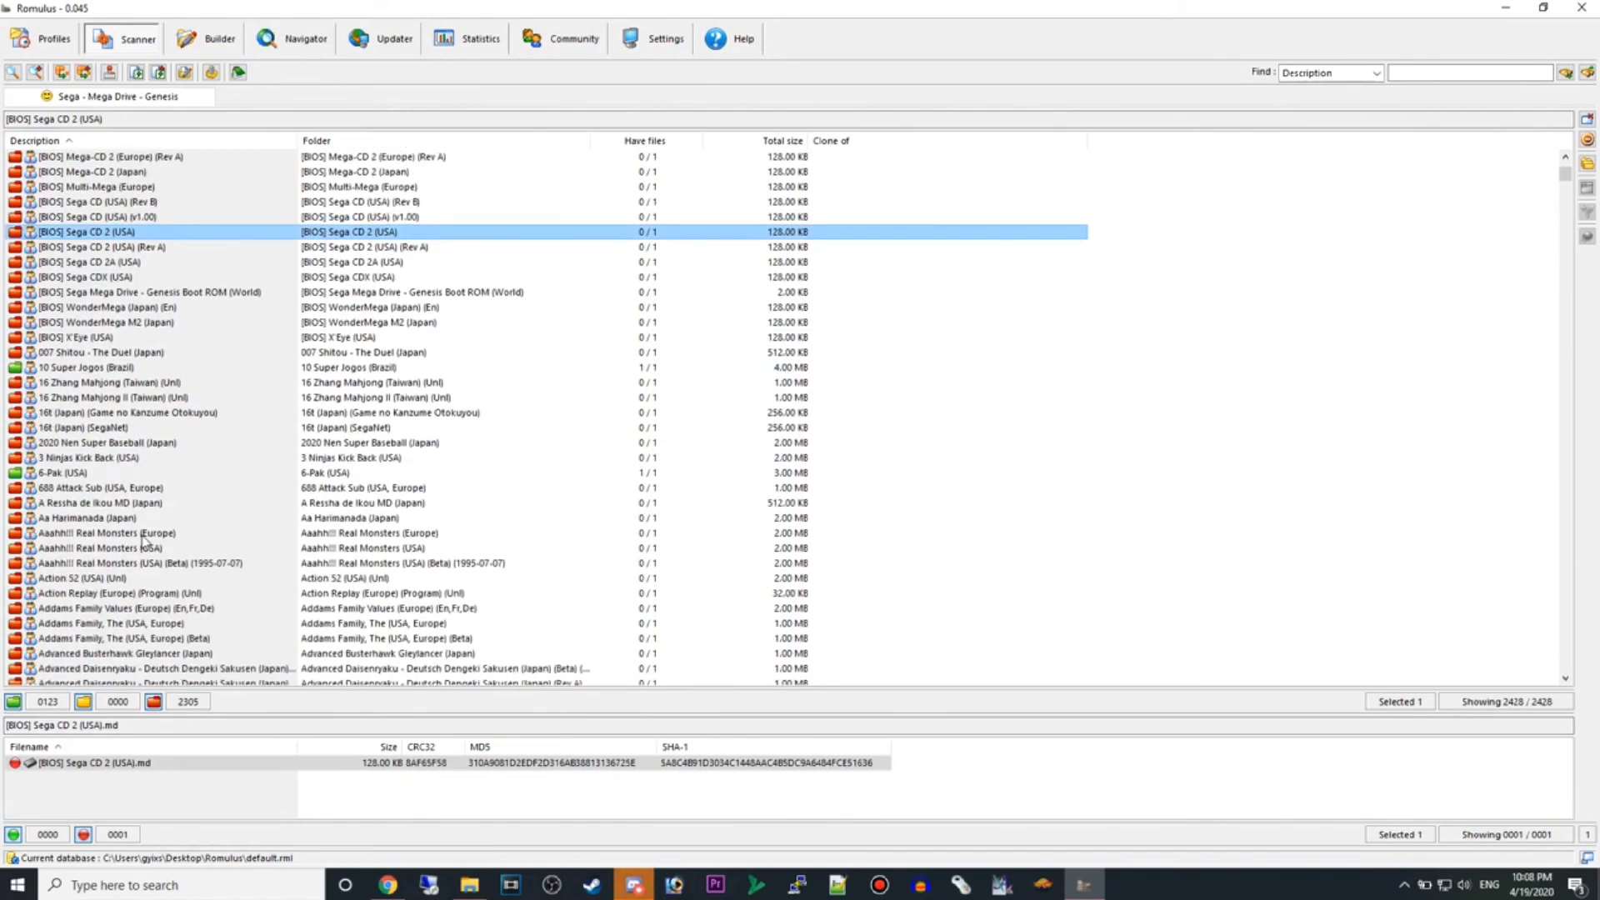
{"action": "left_click", "coordinate": [42, 475]}
{"action": "scroll", "coordinate": [50, 491], "scroll_direction": "down", "scroll_amount": 9}
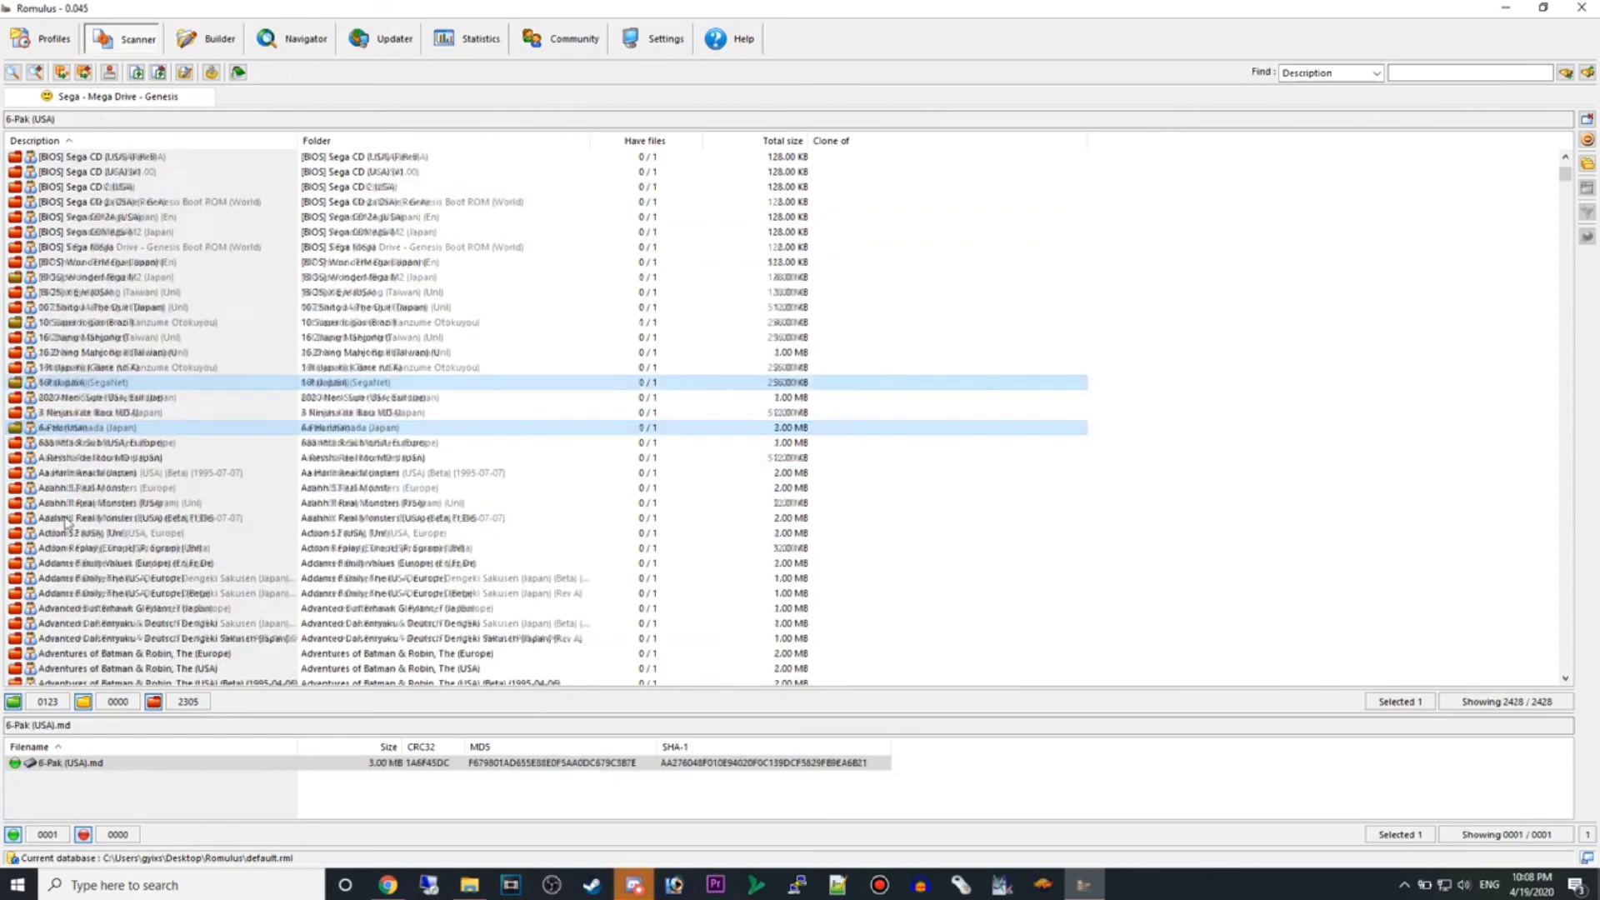
{"action": "scroll", "coordinate": [66, 528], "scroll_direction": "down", "scroll_amount": 4}
{"action": "scroll", "coordinate": [67, 527], "scroll_direction": "down", "scroll_amount": 20}
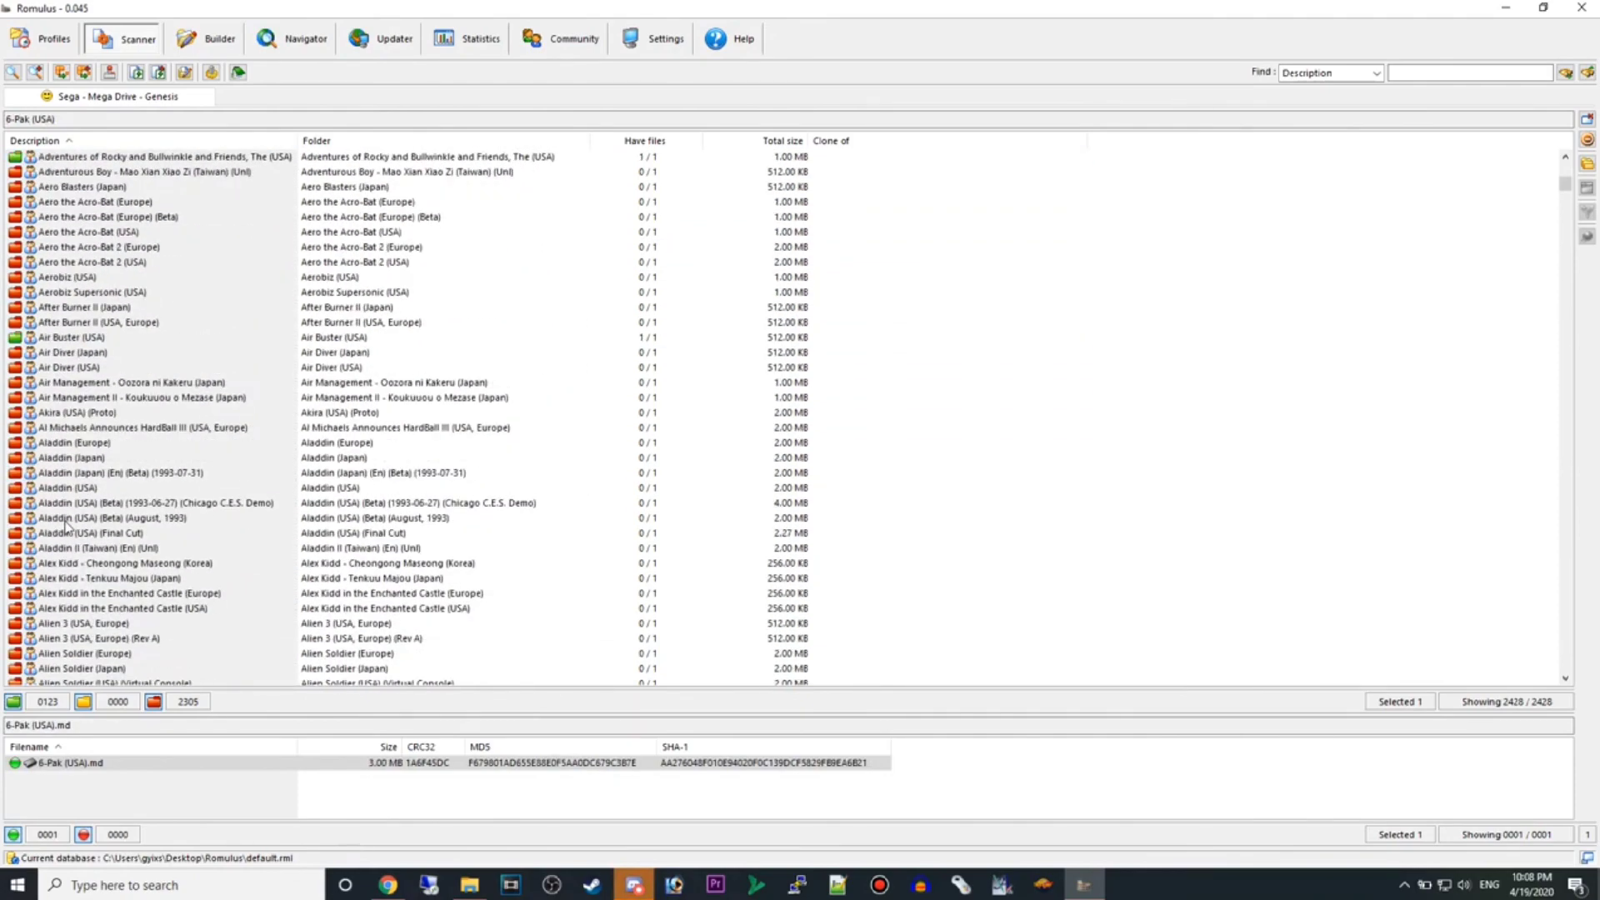
{"action": "scroll", "coordinate": [67, 527], "scroll_direction": "down", "scroll_amount": 5}
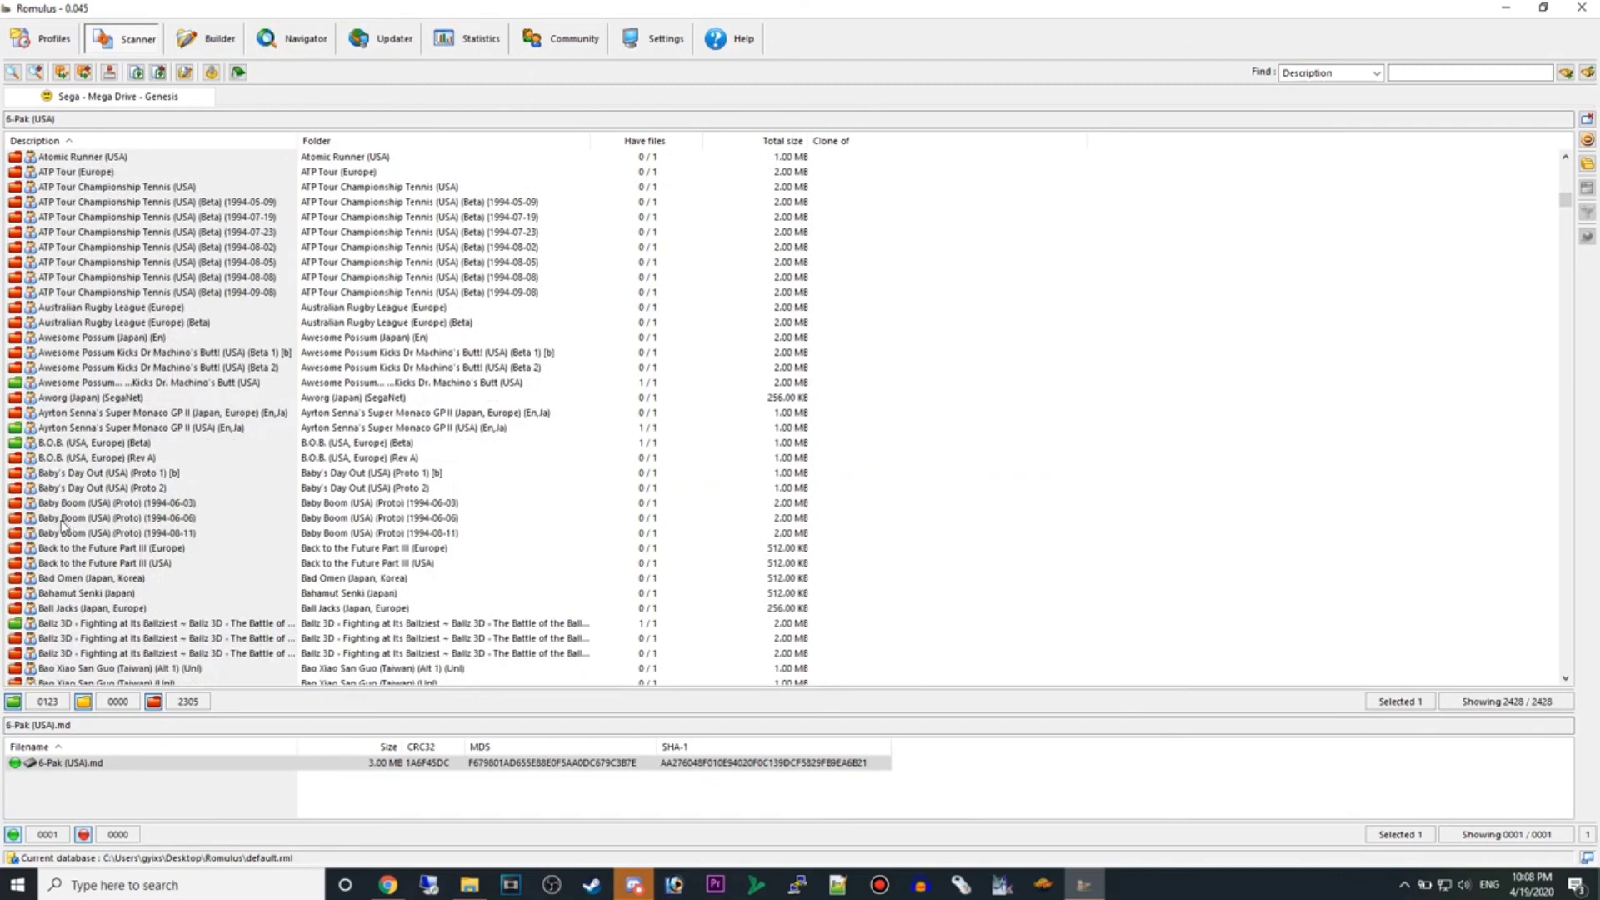
{"action": "scroll", "coordinate": [225, 403], "scroll_direction": "down", "scroll_amount": 20}
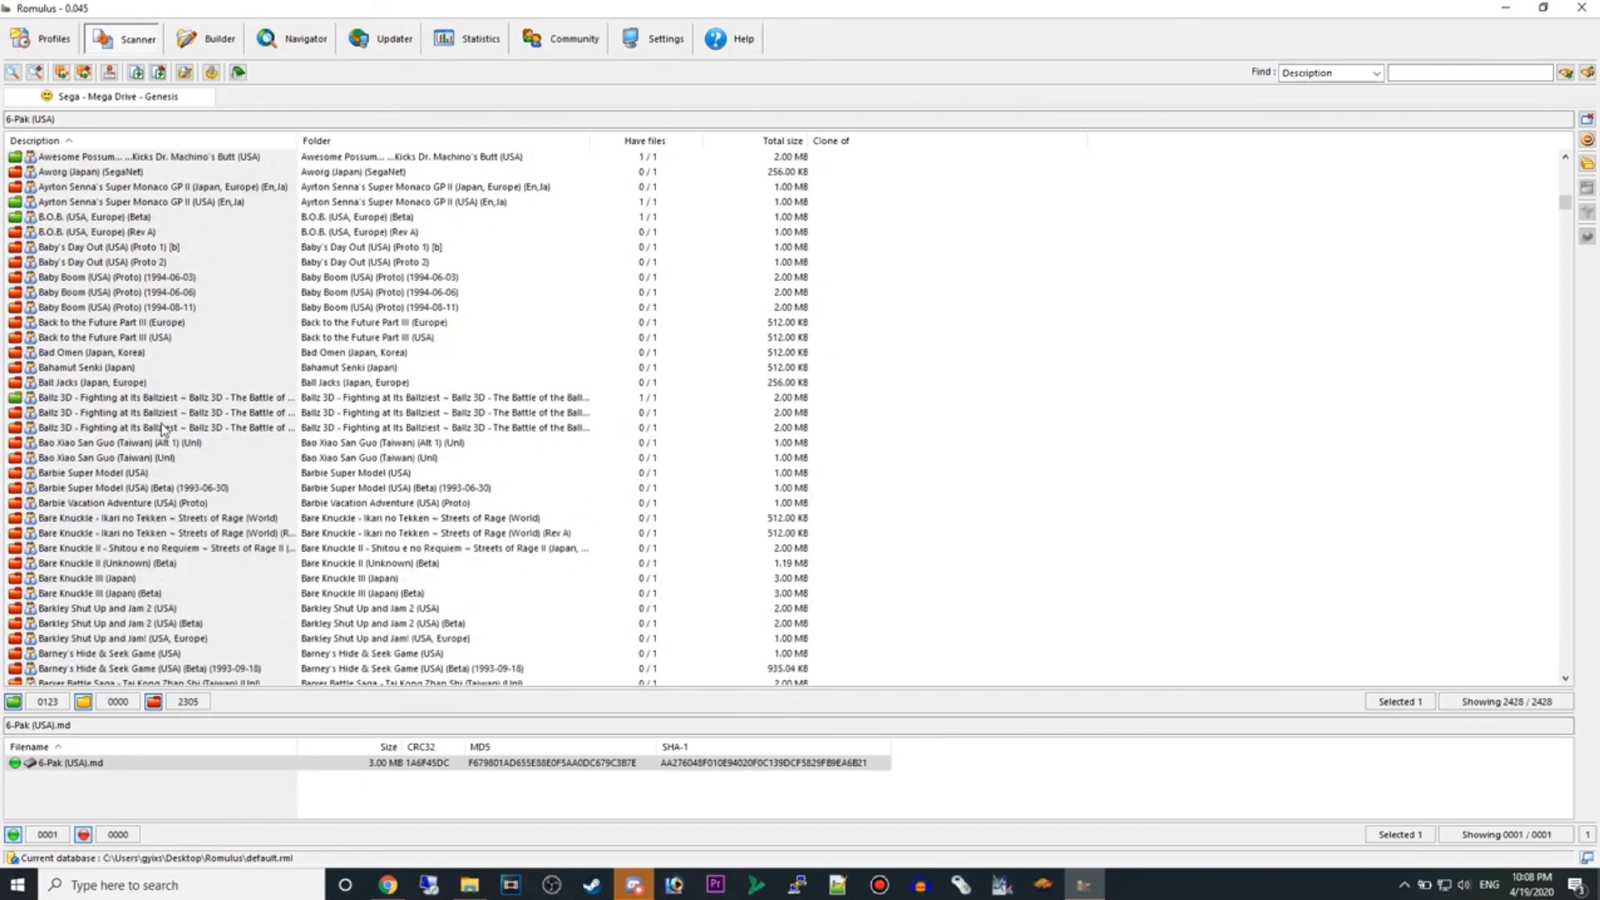
{"action": "scroll", "coordinate": [150, 456], "scroll_direction": "down", "scroll_amount": 20}
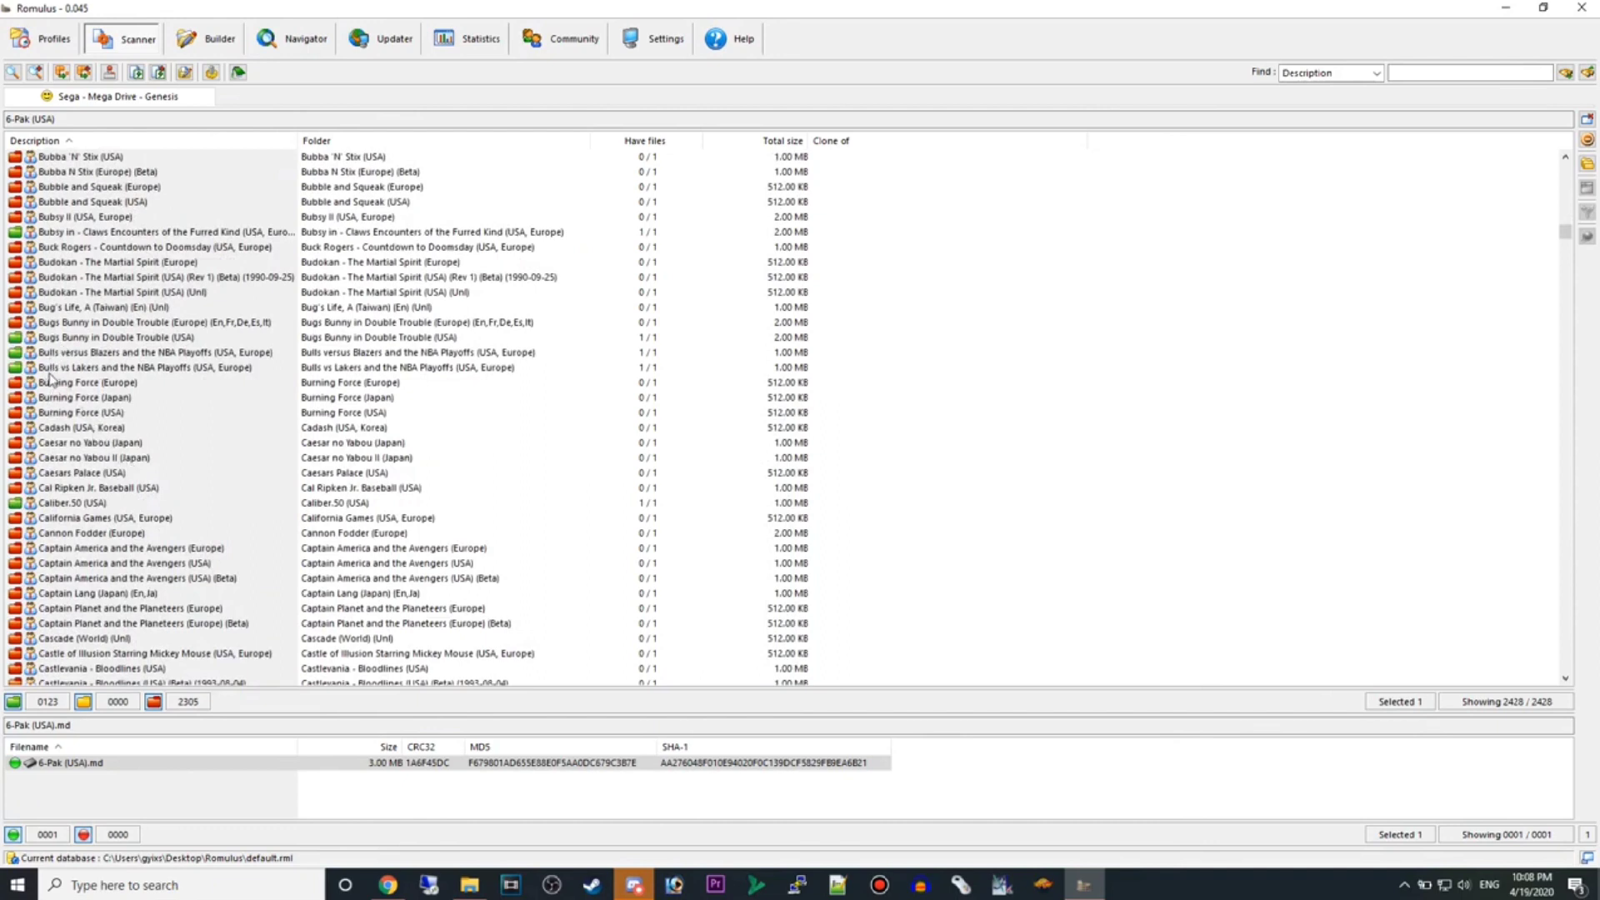
{"action": "left_click", "coordinate": [51, 368]}
{"action": "left_click", "coordinate": [28, 517]}
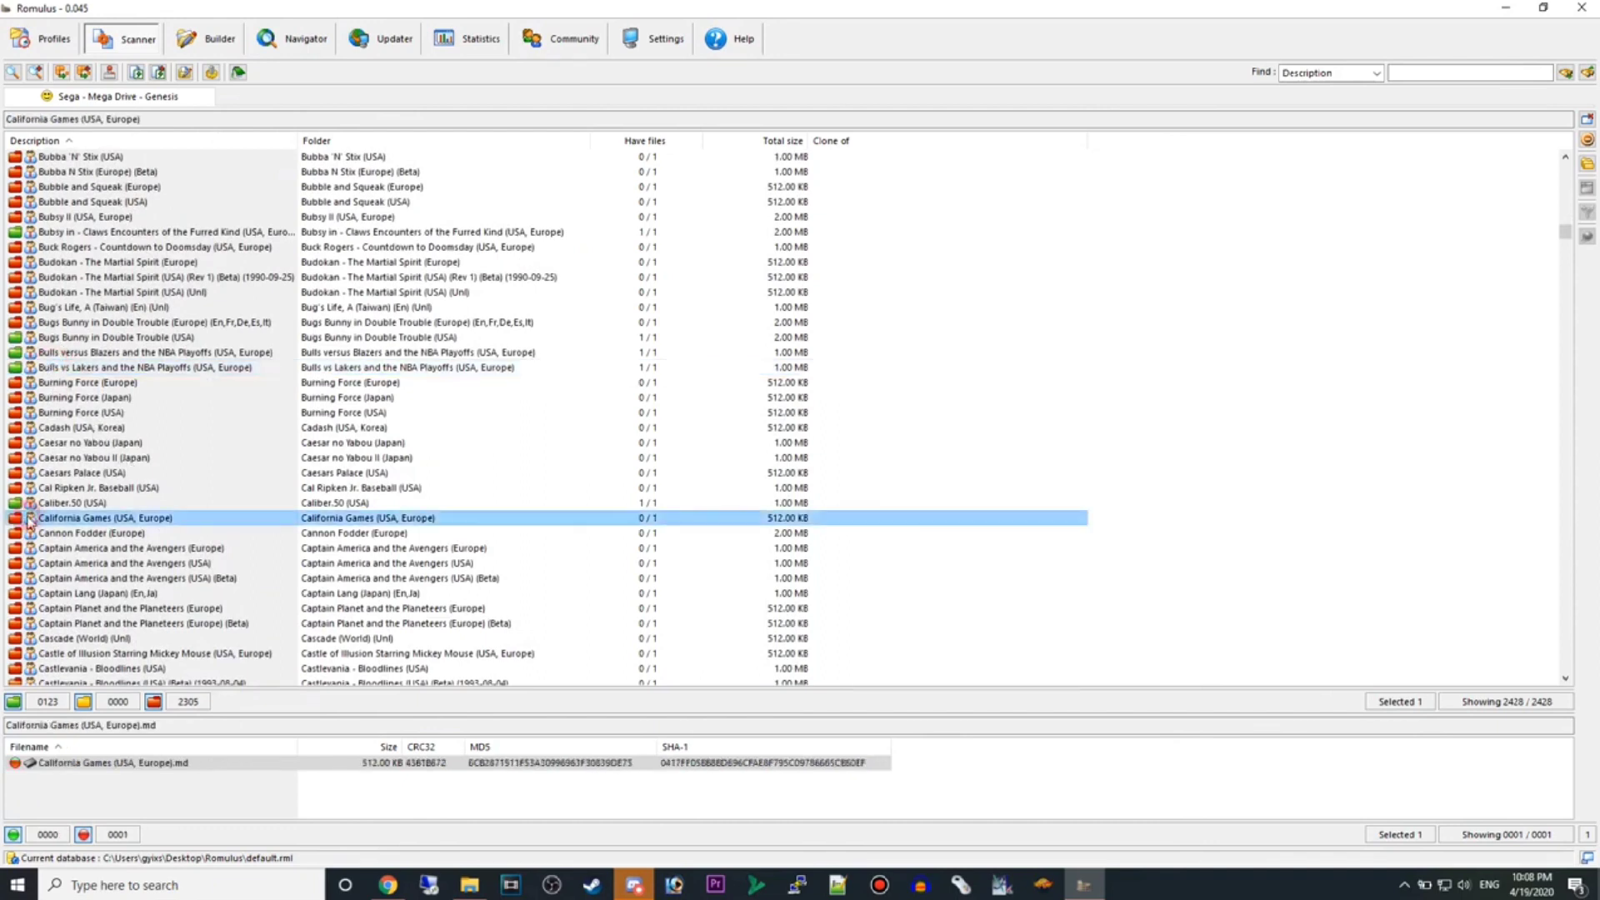
{"action": "left_click", "coordinate": [37, 502]}
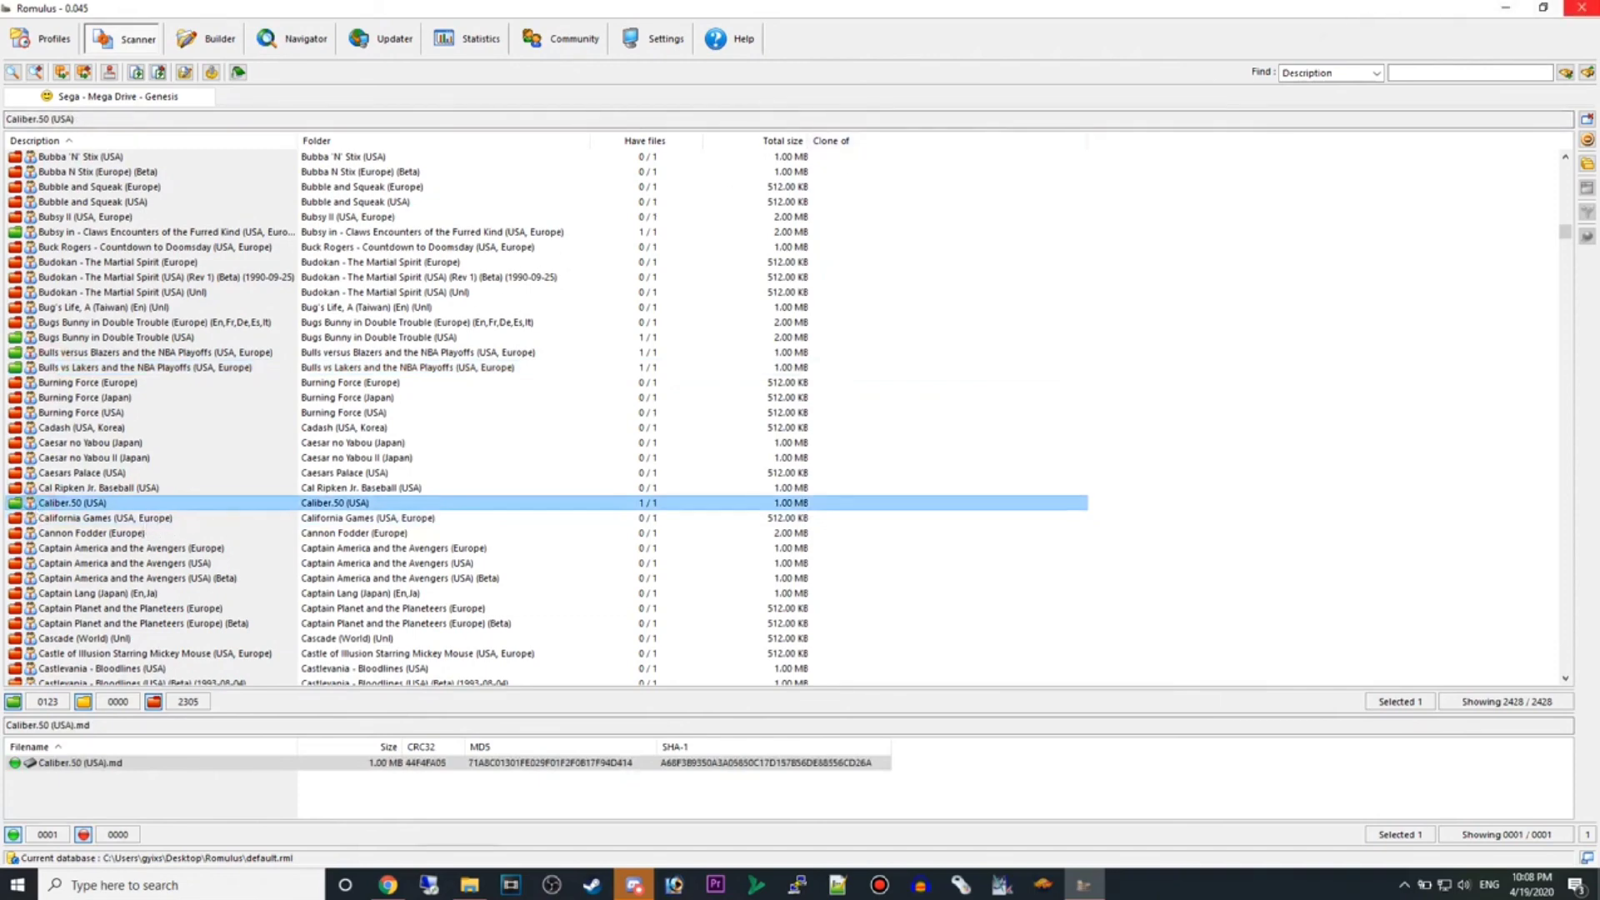
Minimize the scanner, open the backup folder inside Roms on the desktop in File Explorer, and look through the moved ZIP archives.
{"action": "left_click", "coordinate": [1506, 12]}
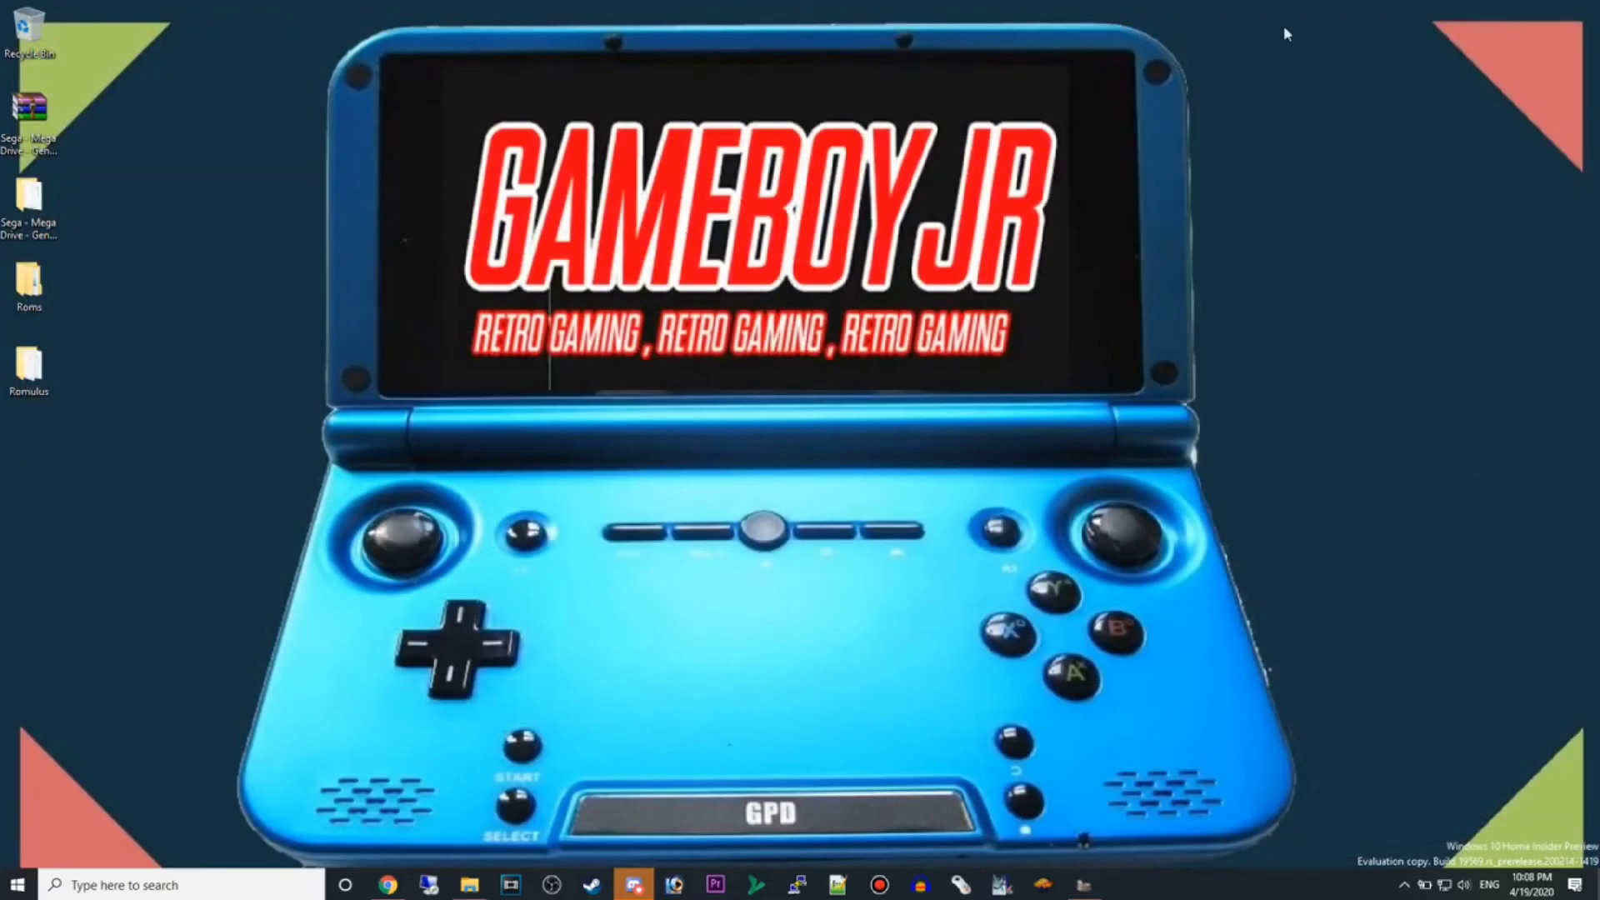
{"action": "double_click", "coordinate": [29, 285]}
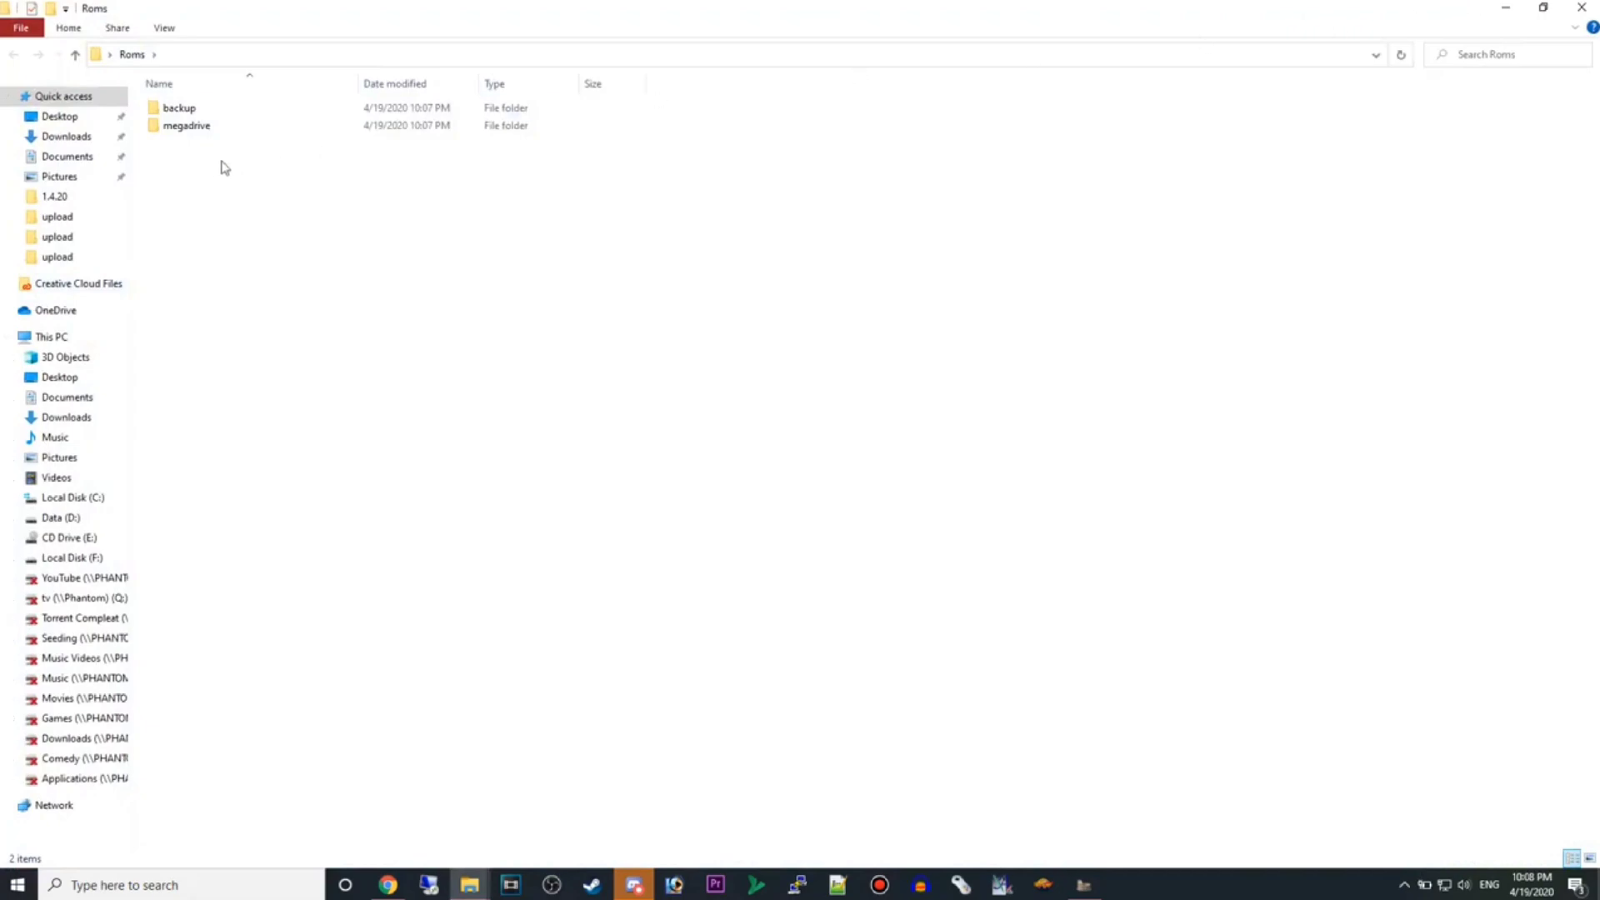
{"action": "double_click", "coordinate": [174, 108]}
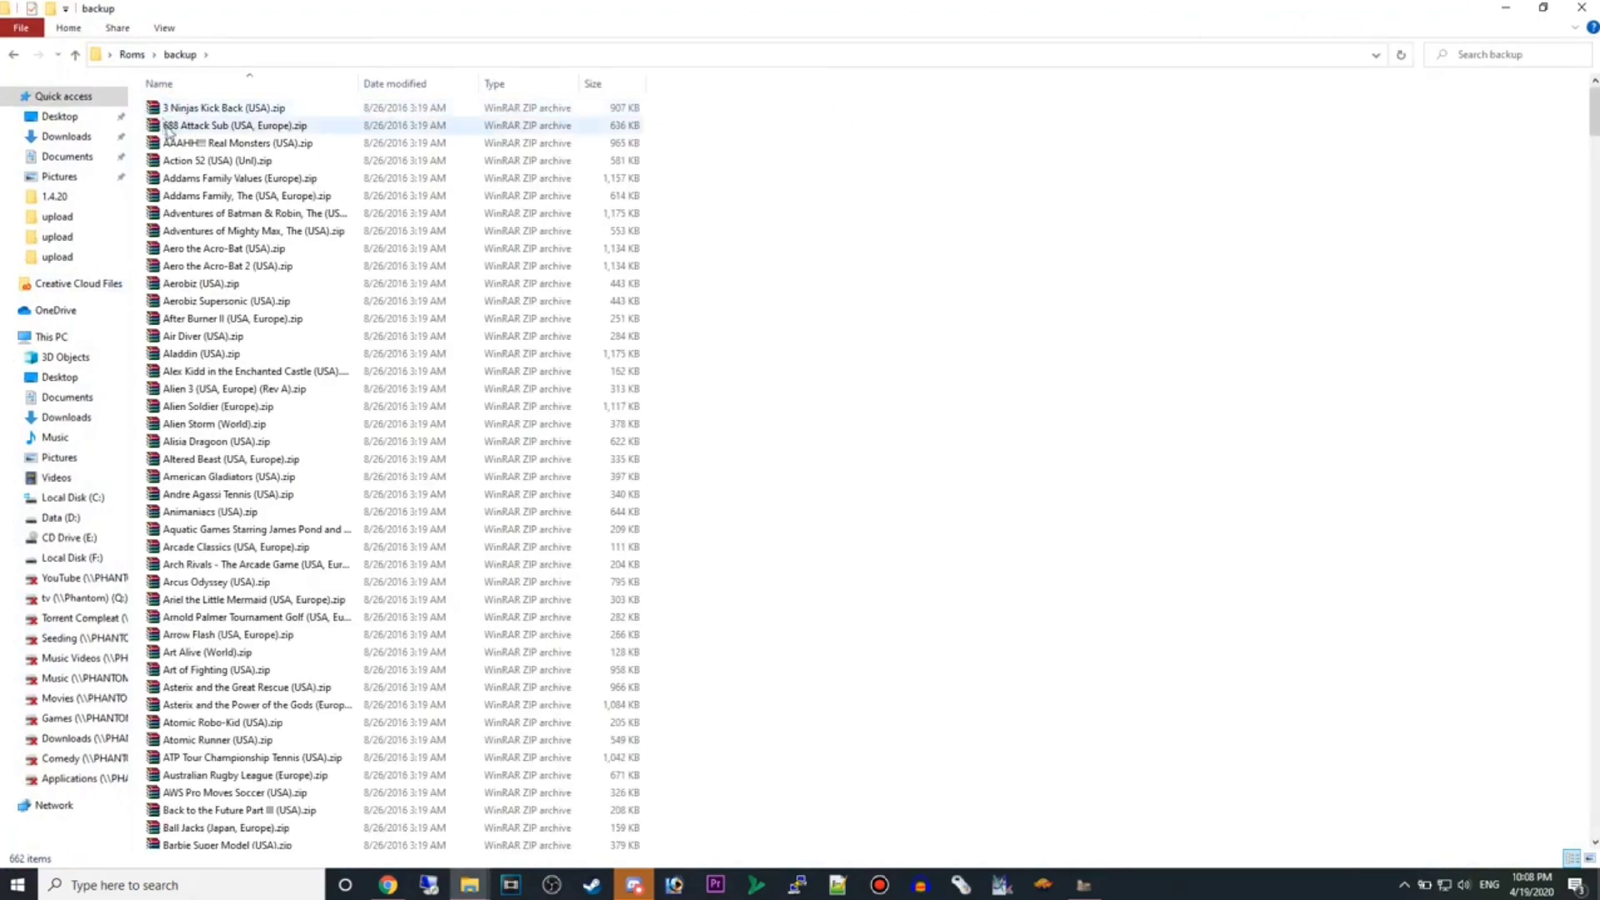
{"action": "scroll", "coordinate": [250, 333], "scroll_direction": "down", "scroll_amount": 20}
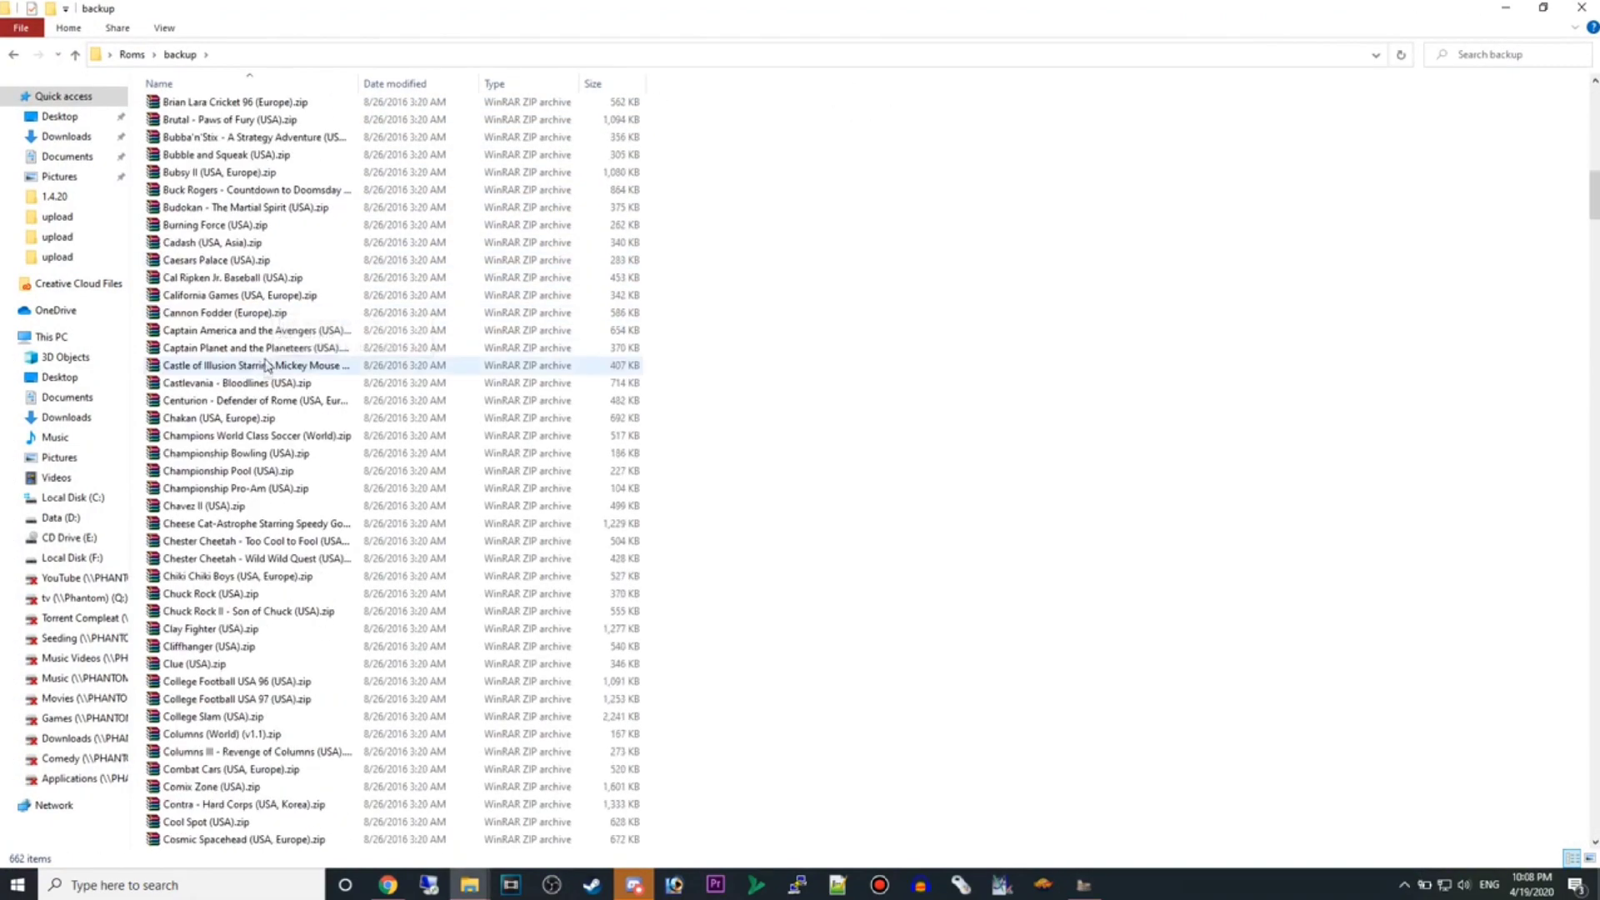
{"action": "scroll", "coordinate": [266, 365], "scroll_direction": "down", "scroll_amount": 20}
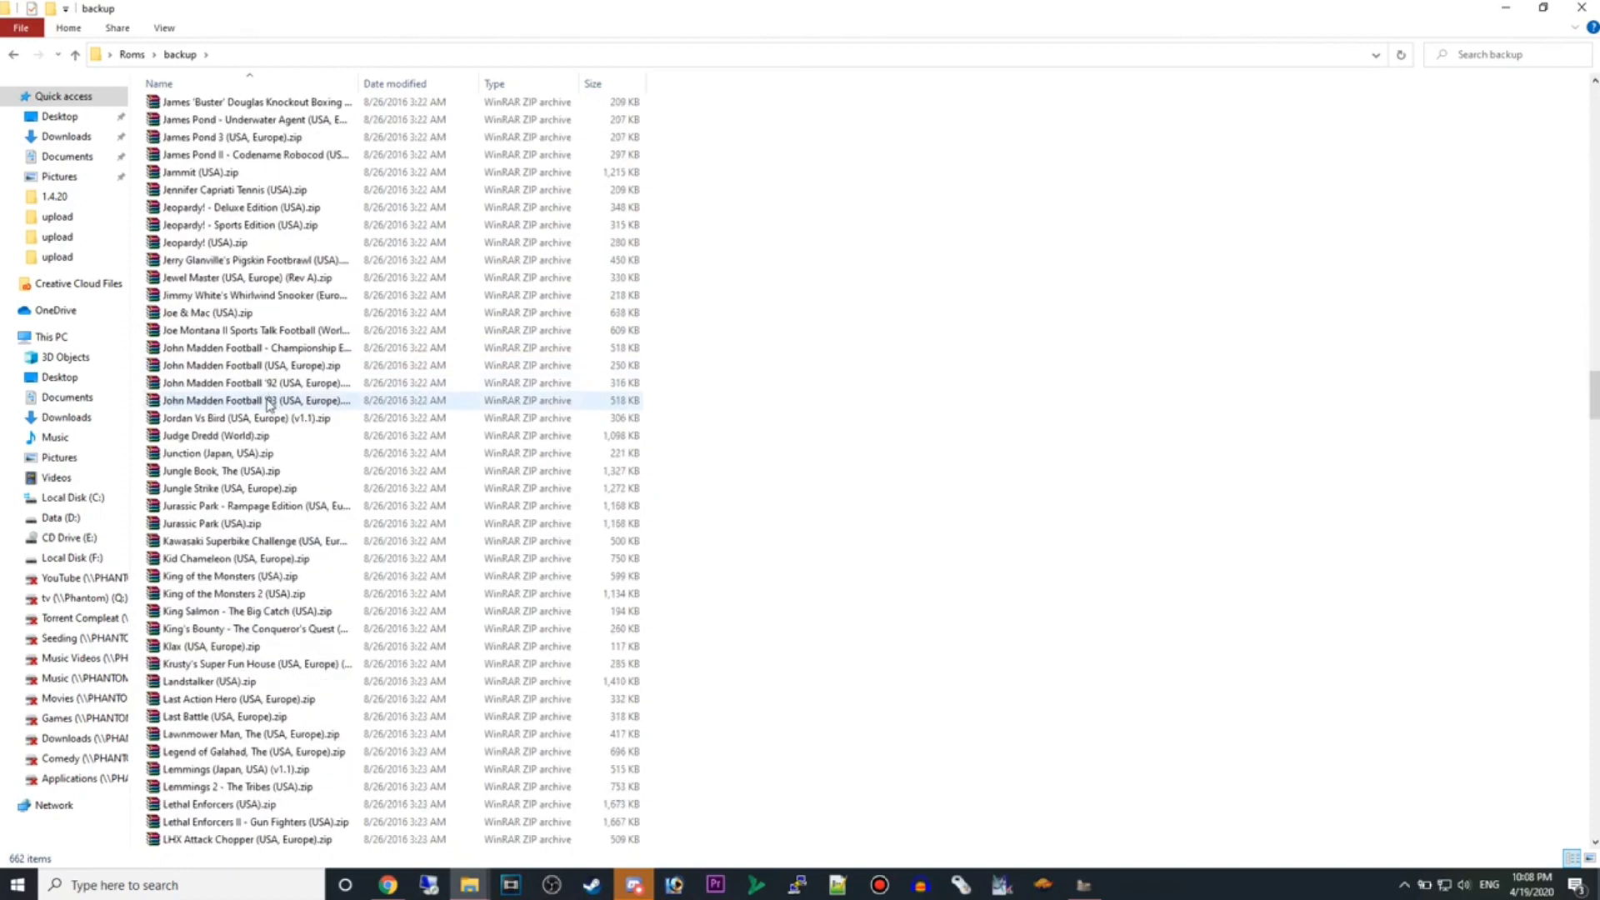
Delete Genesis.backup.dat, Genesis.dat, Genesis.Missing.Serial.txt and gamelist.xml from the backup folder.
{"action": "scroll", "coordinate": [269, 404], "scroll_direction": "up", "scroll_amount": 20}
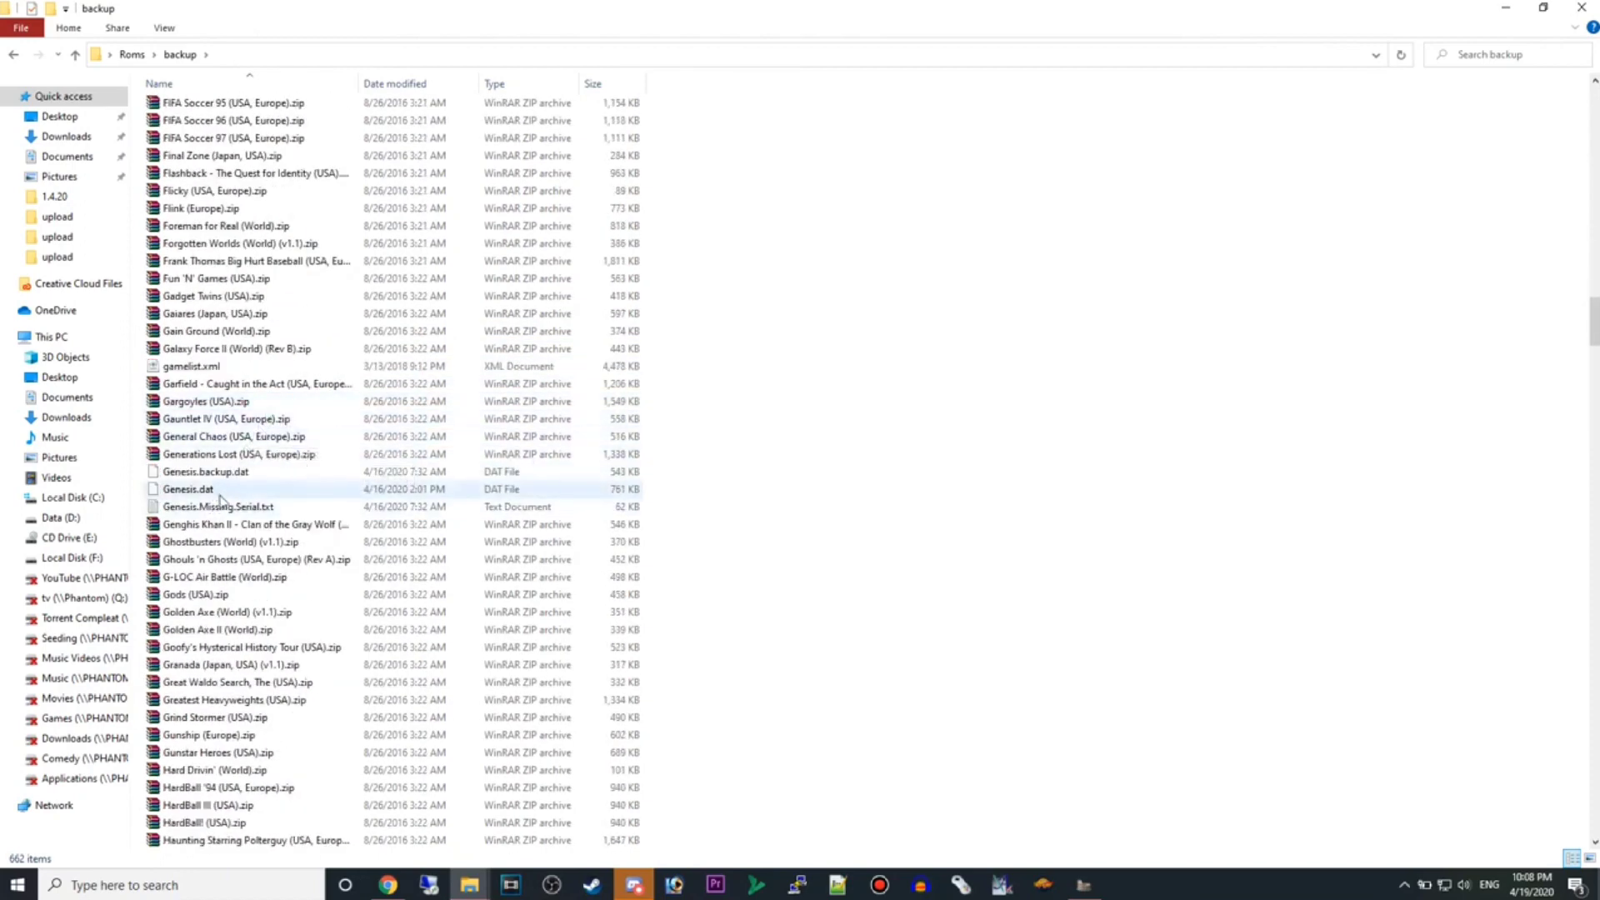
{"action": "left_click", "coordinate": [199, 507]}
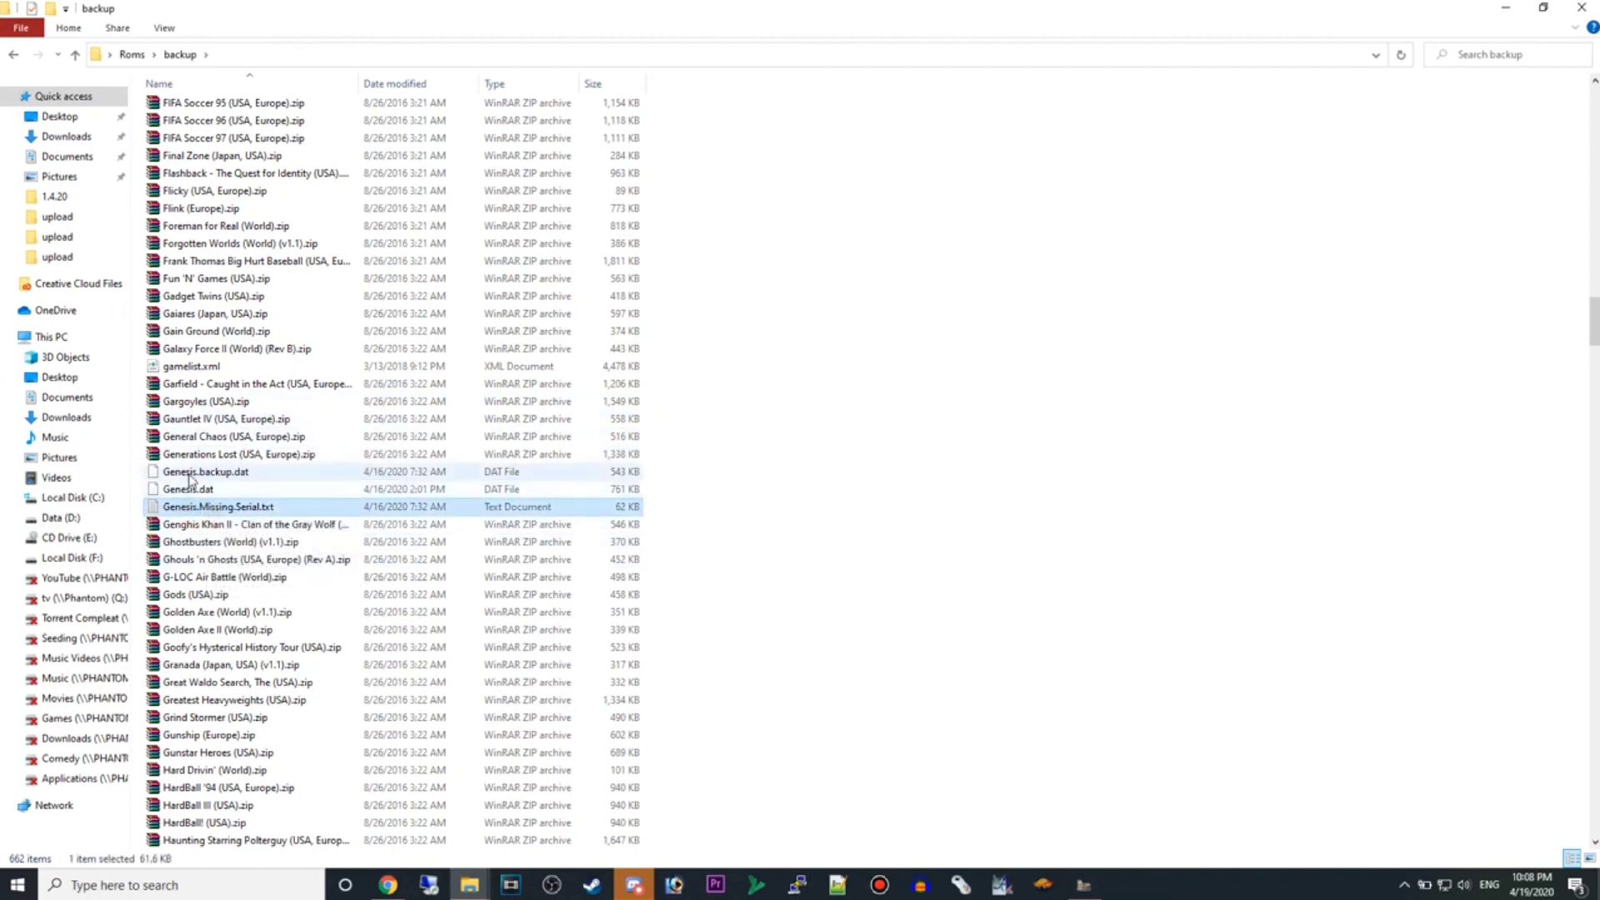
{"action": "left_click", "coordinate": [190, 473], "text": "shift"}
{"action": "key", "text": "Delete"}
{"action": "key", "text": "Return"}
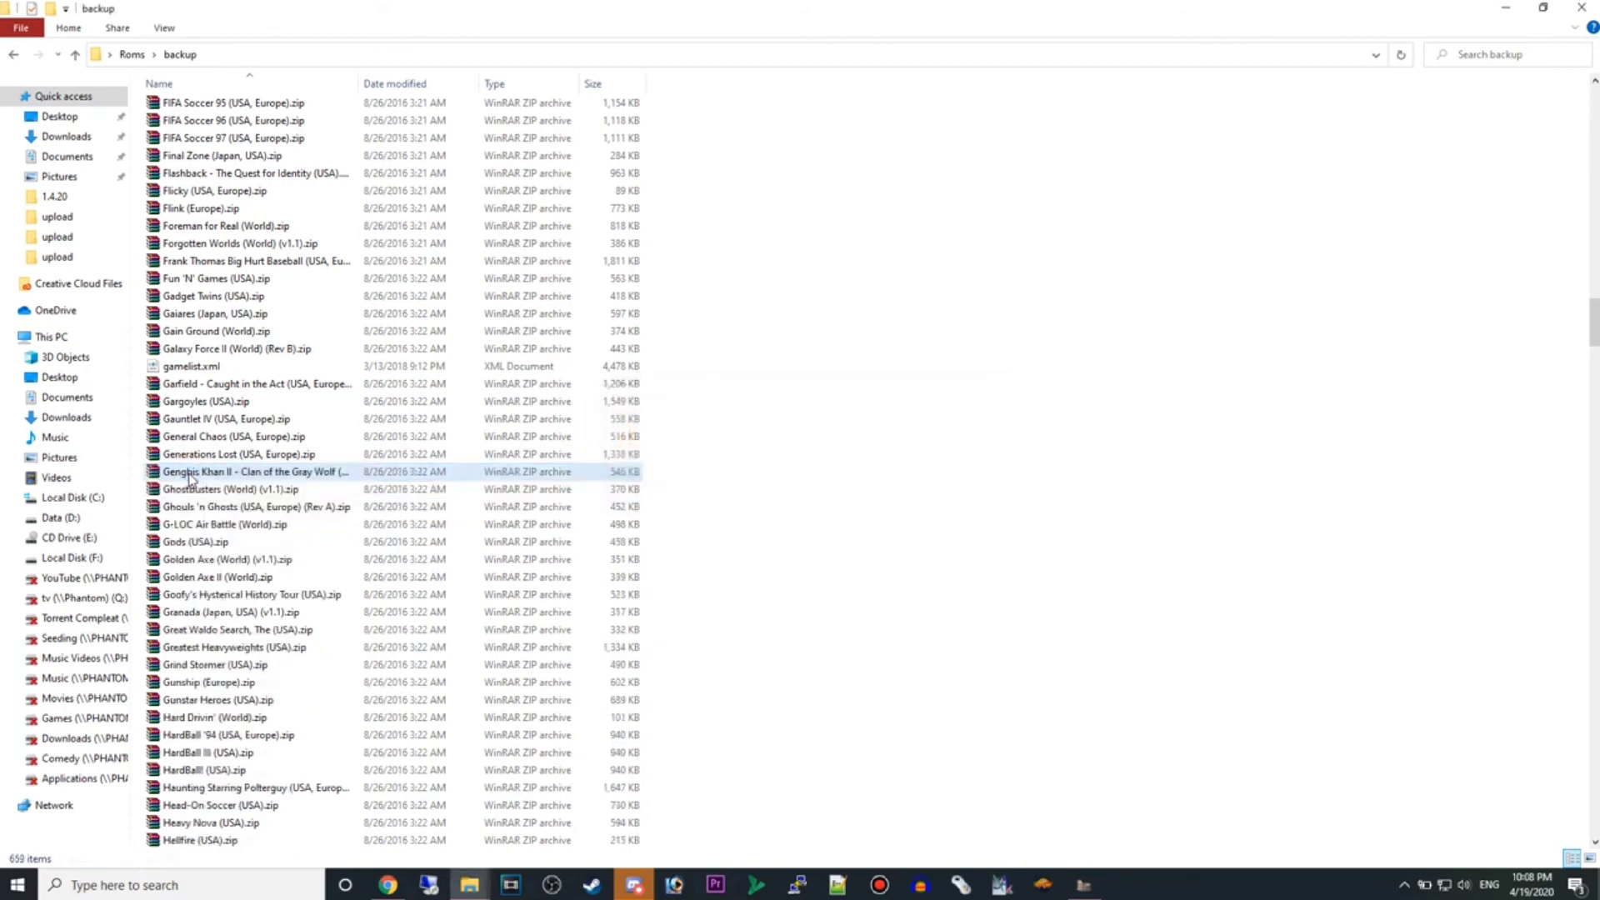
{"action": "left_click", "coordinate": [207, 369]}
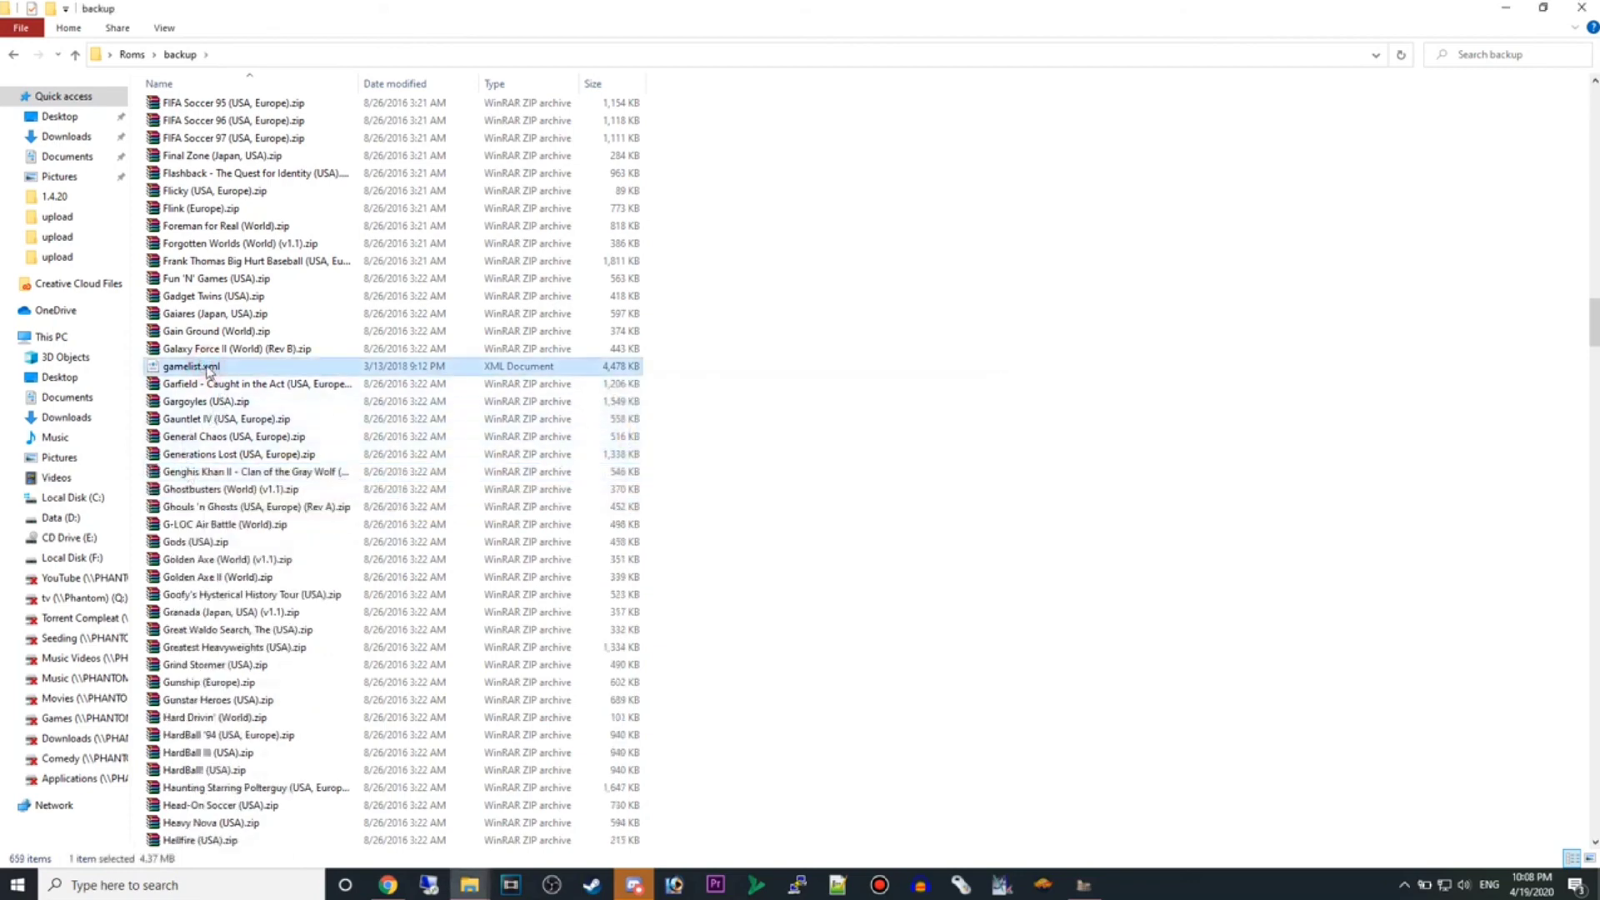
{"action": "key", "text": "Delete"}
{"action": "key", "text": "Return"}
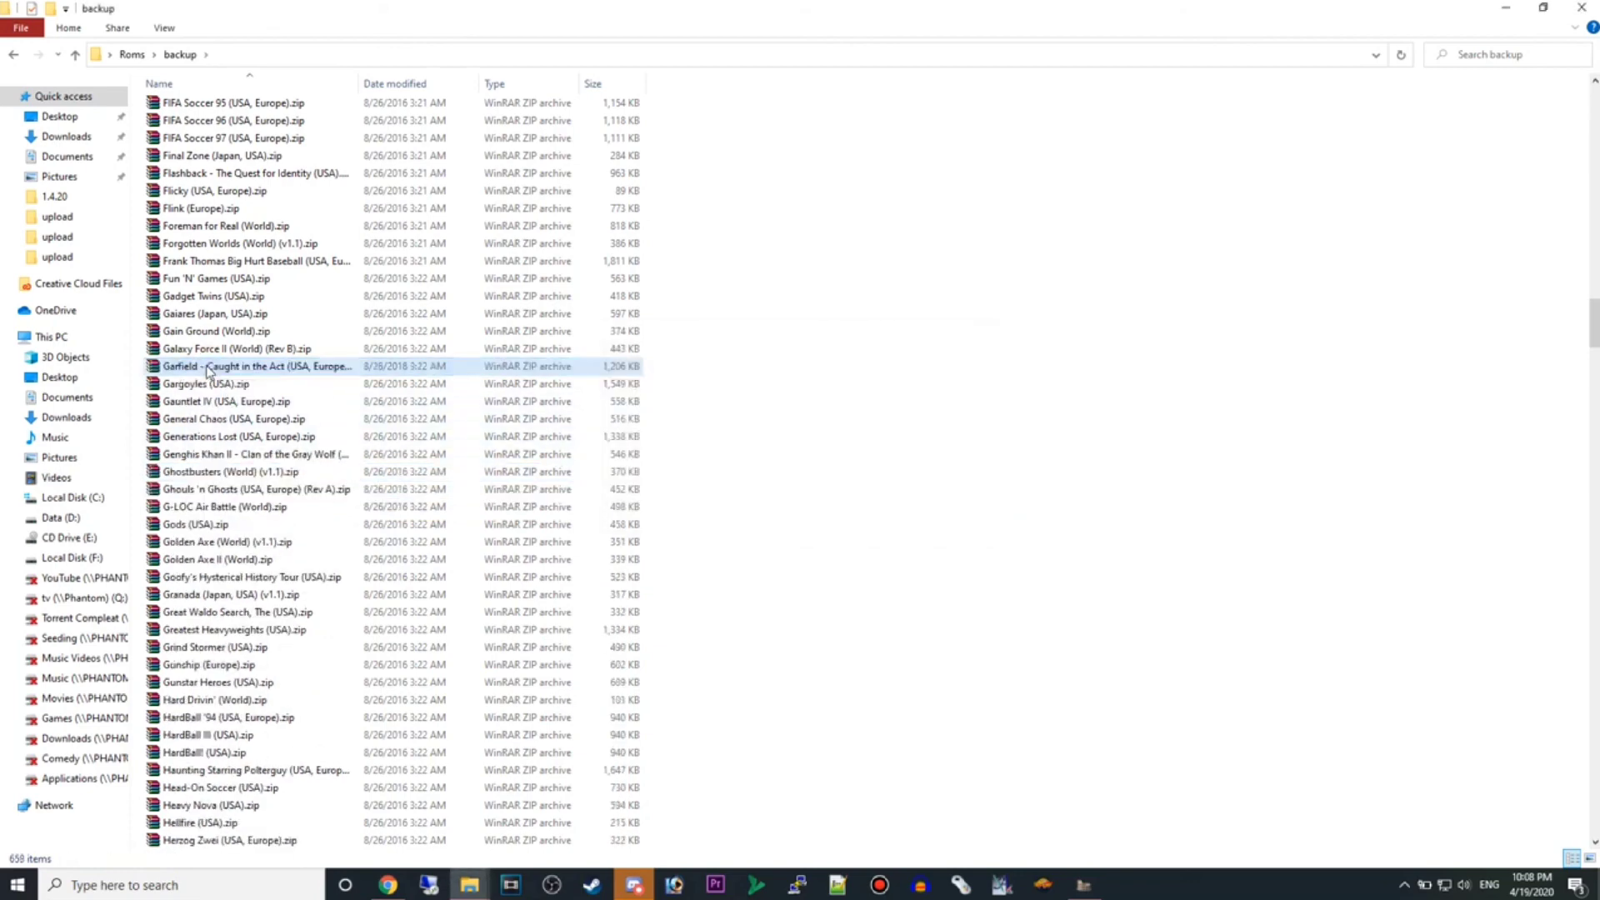
Cut all remaining ZIP archives in the backup folder and move them into the megadrive folder inside Roms with TeraCopy.
{"action": "key", "text": "ctrl+a"}
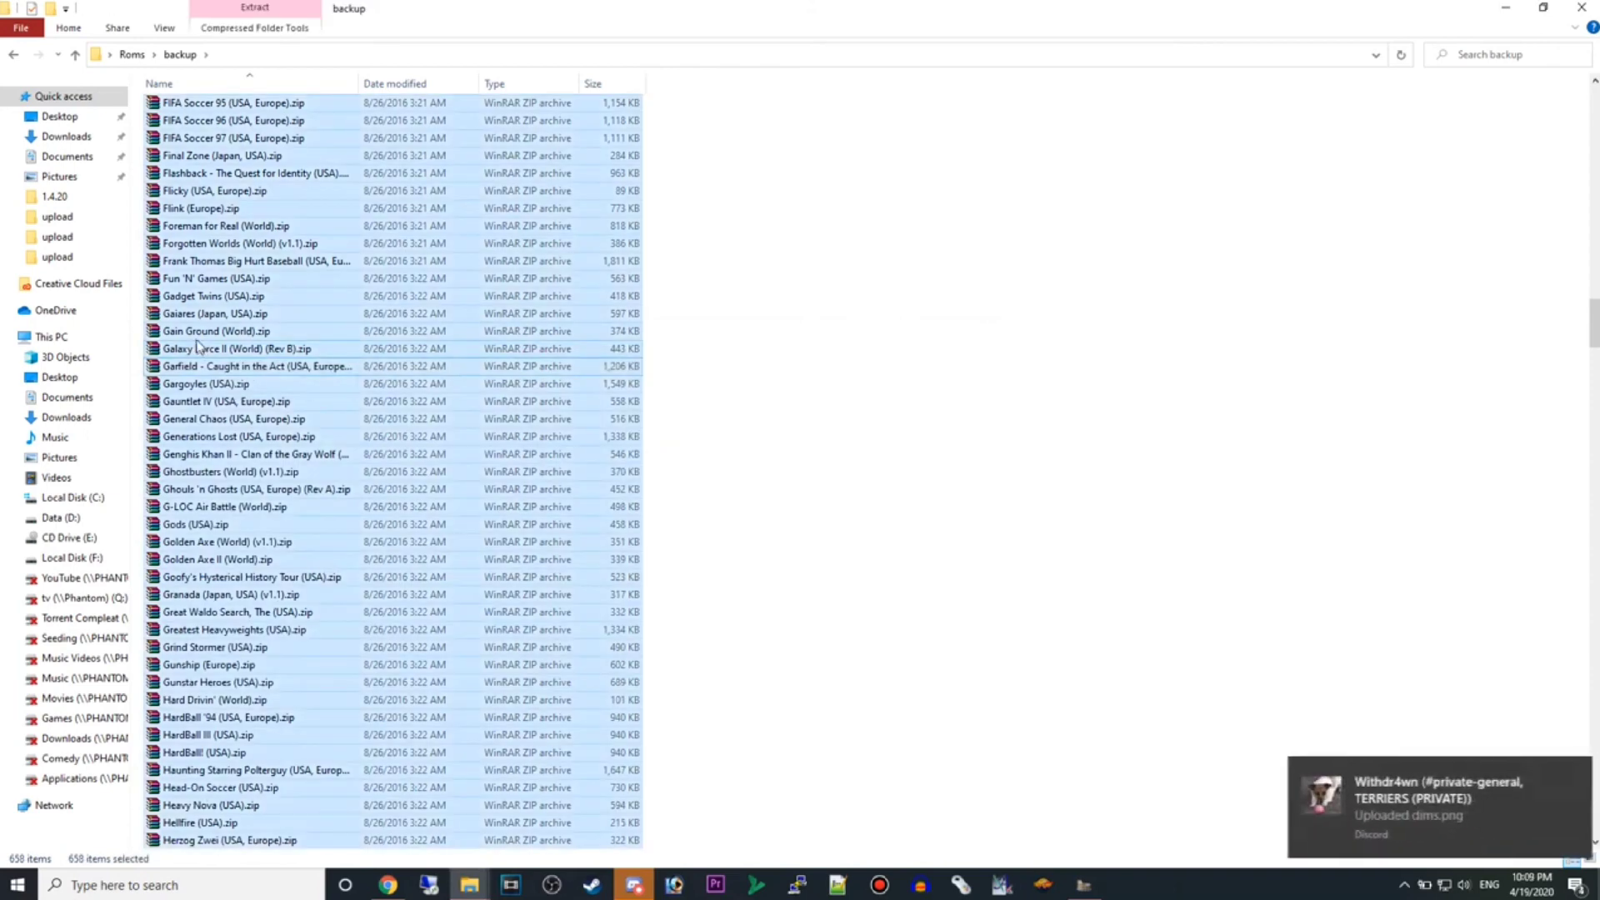
{"action": "left_click", "coordinate": [1571, 772]}
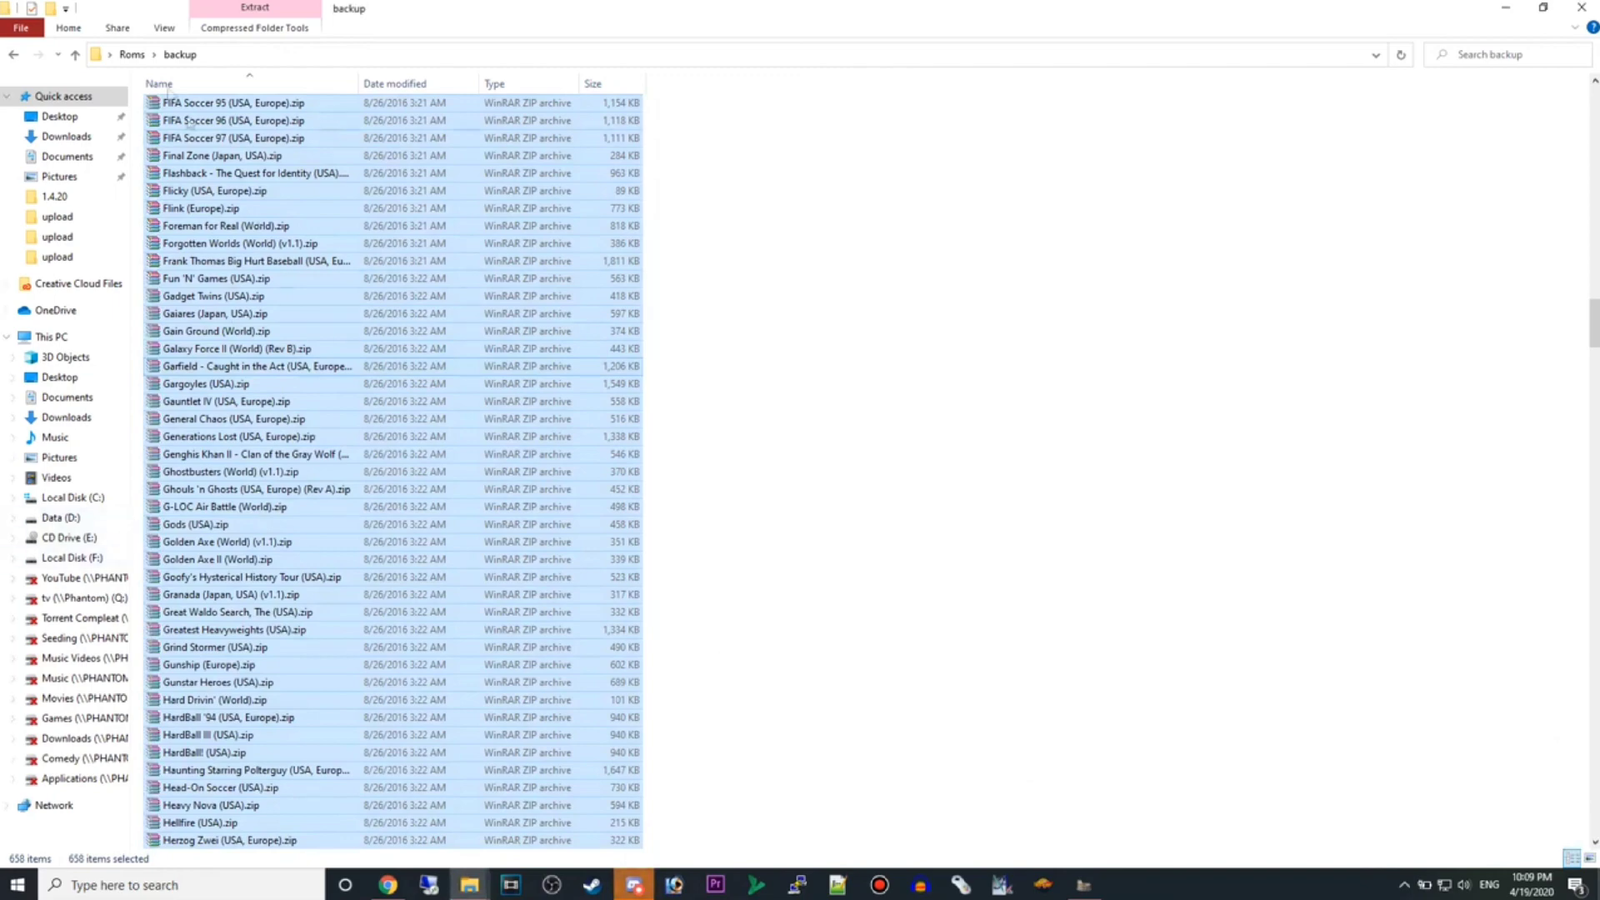
{"action": "left_click", "coordinate": [131, 54]}
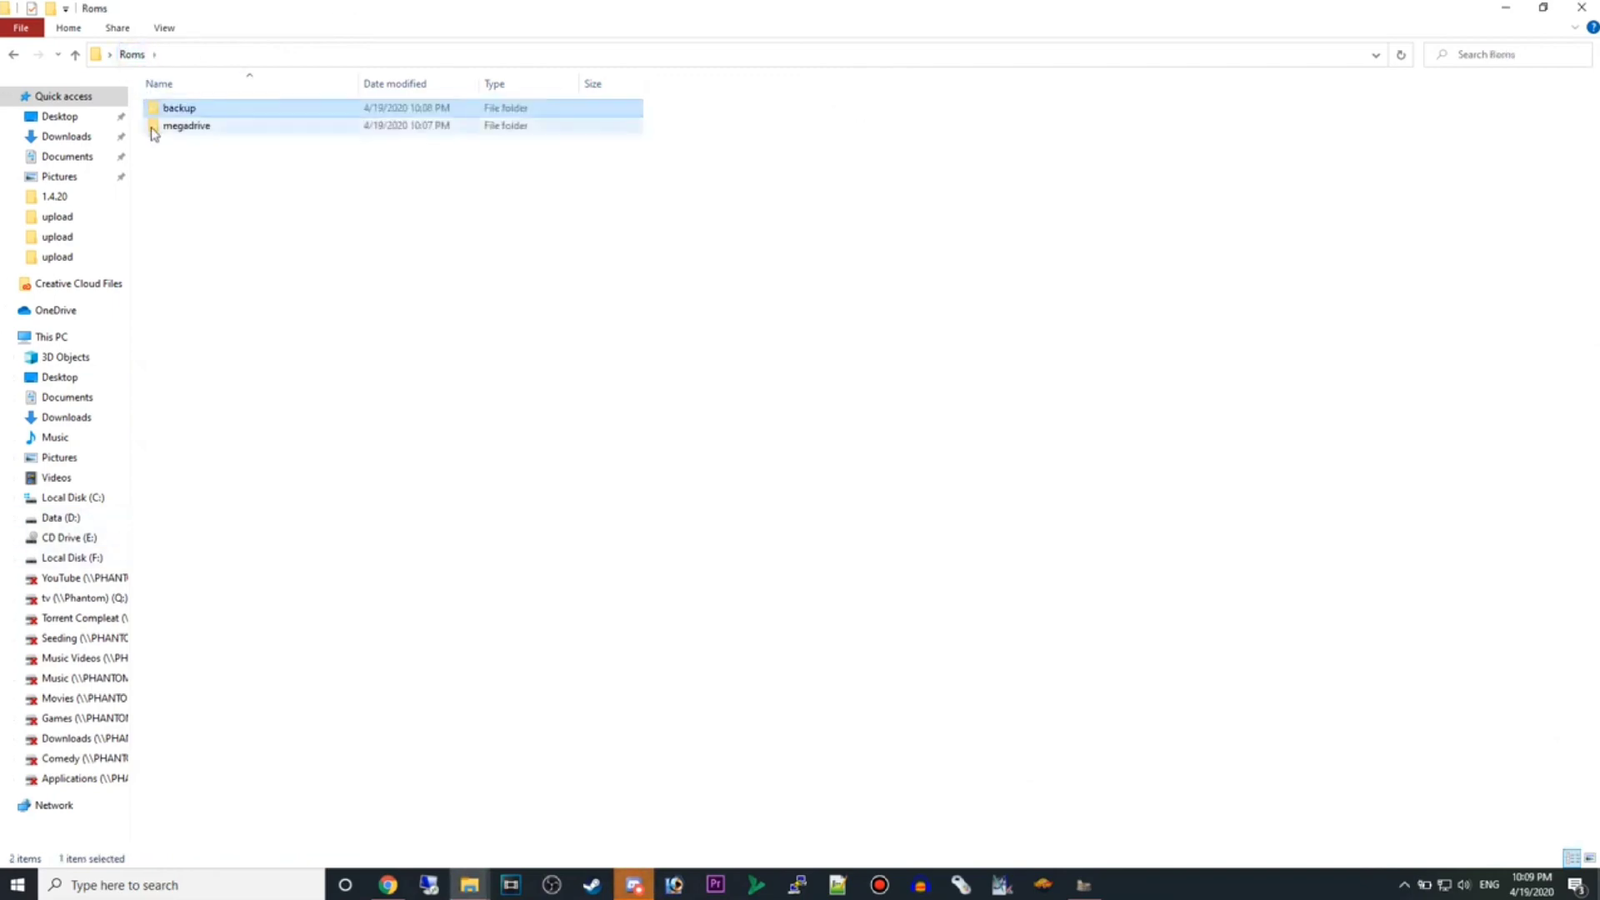
{"action": "double_click", "coordinate": [153, 129]}
{"action": "right_click", "coordinate": [1133, 353]}
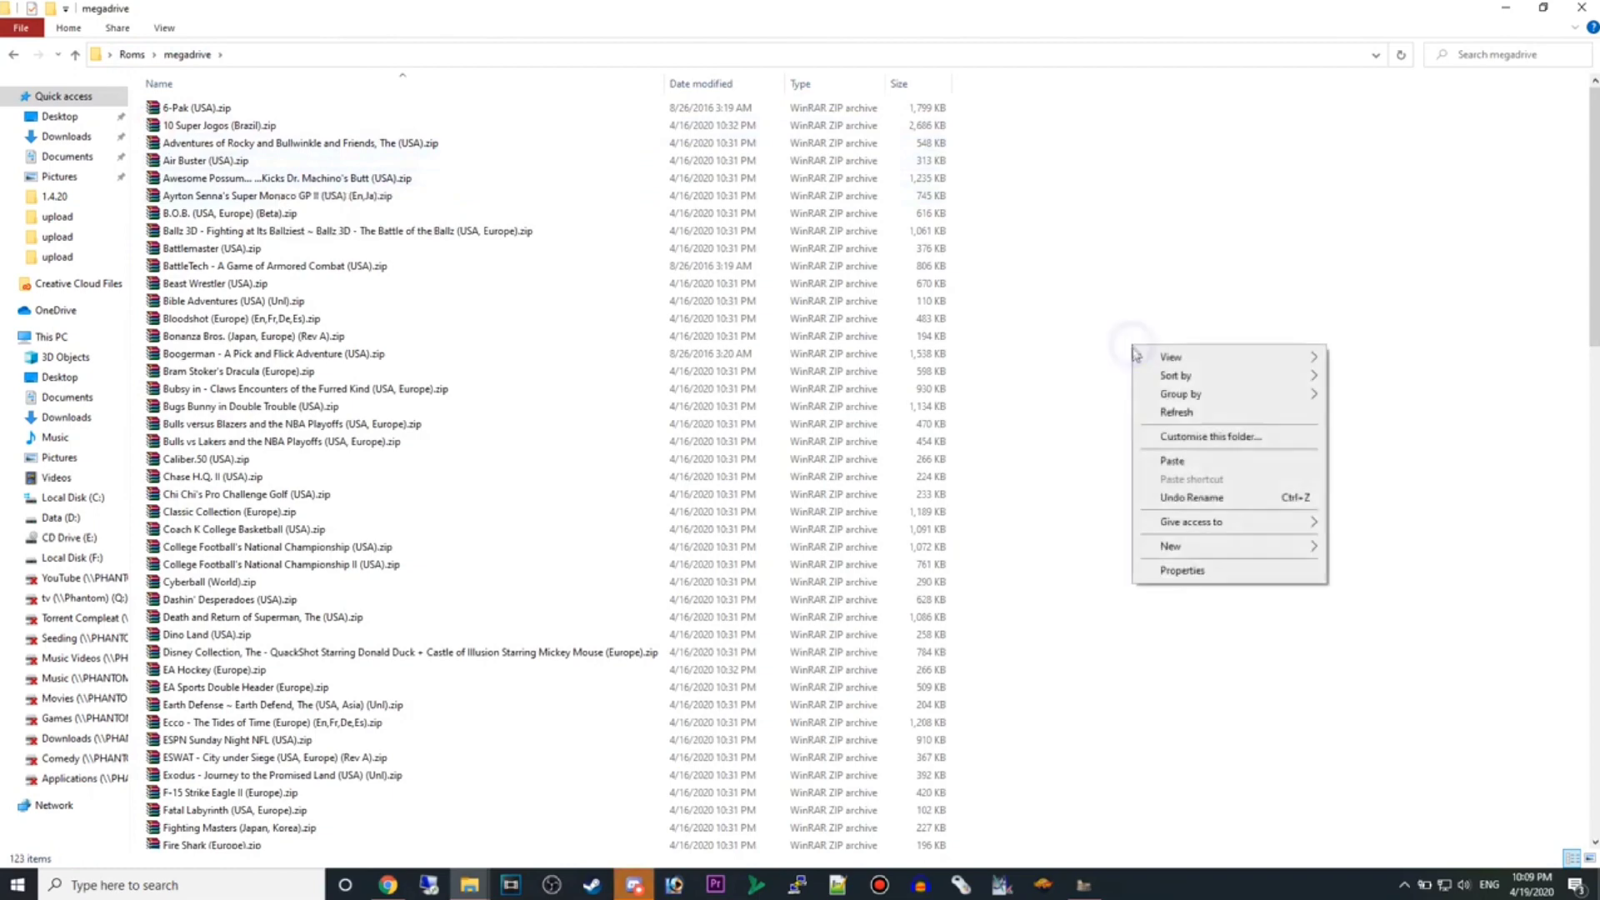
{"action": "left_click", "coordinate": [1168, 460]}
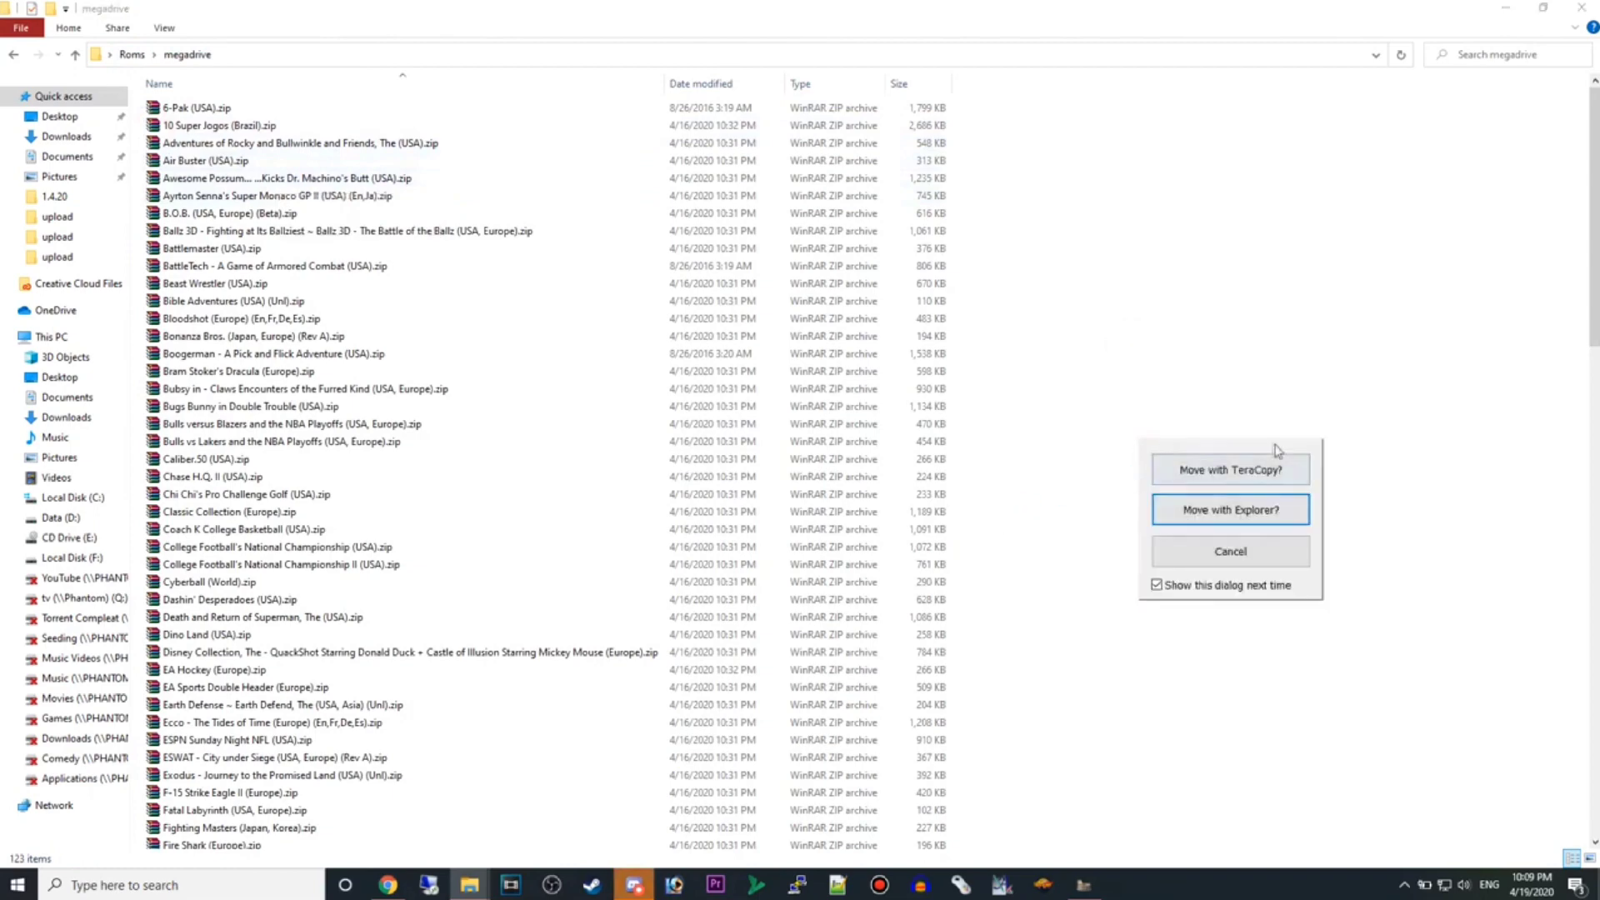
{"action": "left_click", "coordinate": [1255, 466]}
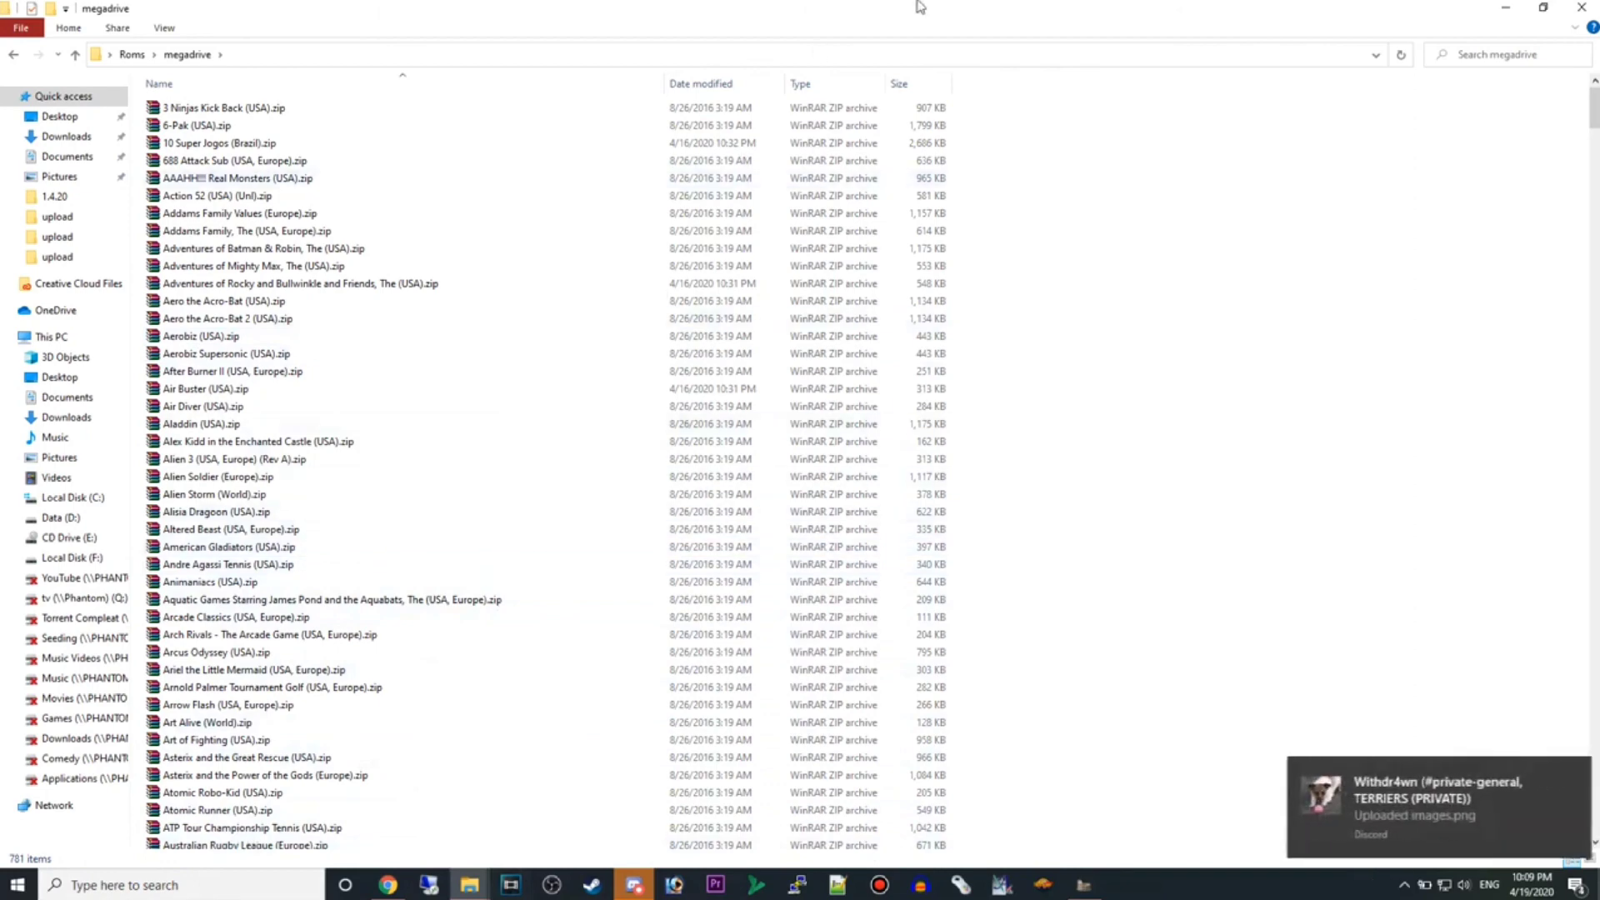
{"action": "mouse_move", "coordinate": [889, 12]}
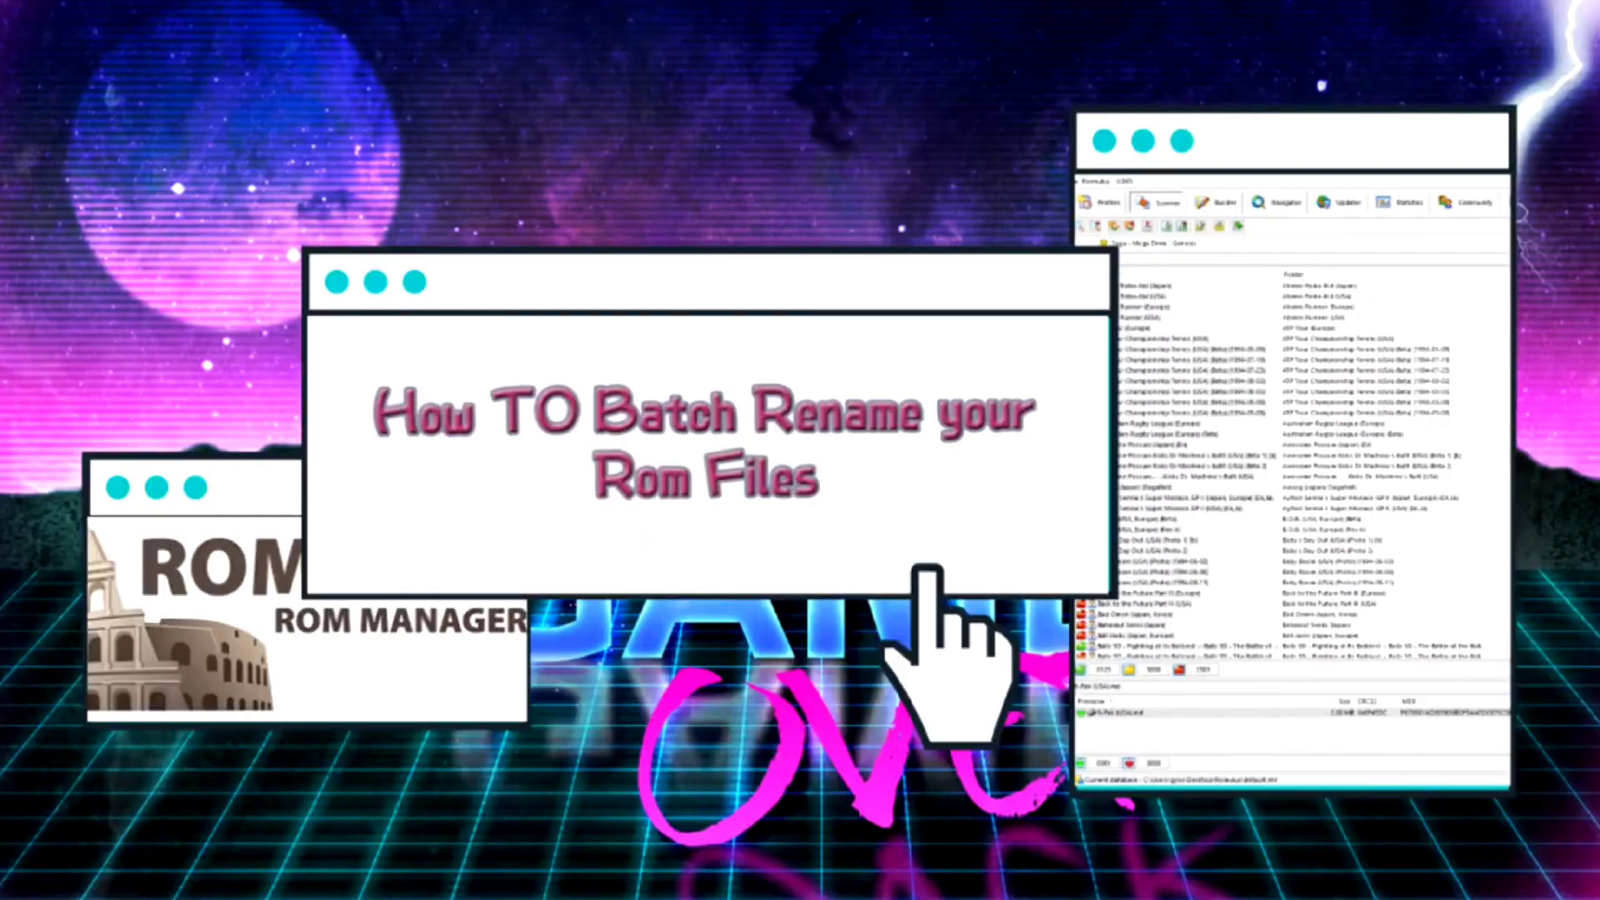